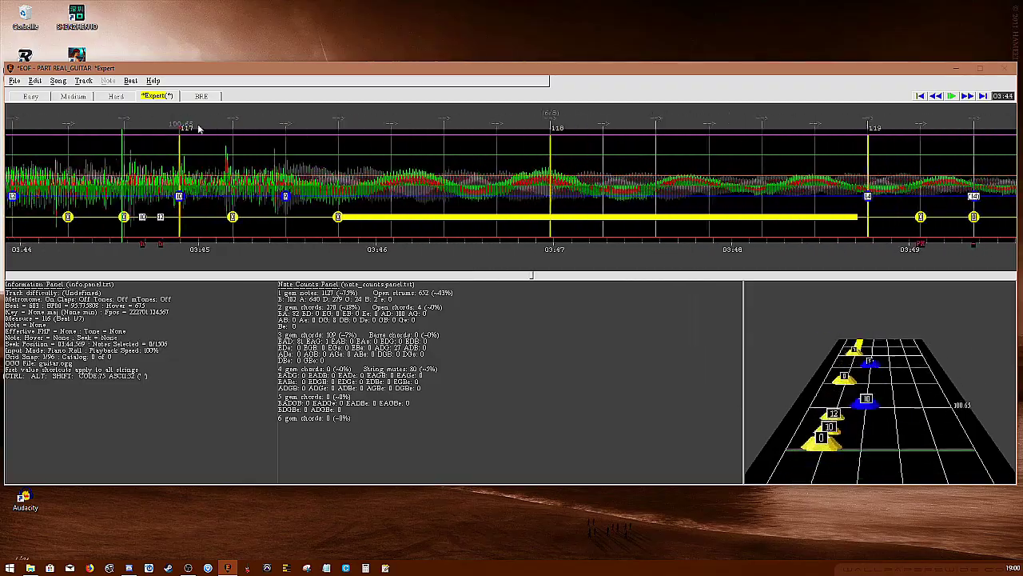
- Play through the passage around measure 117 and save the project without updating the chord finger information
{"action": "key", "text": "r"}
{"action": "key", "text": "space"}
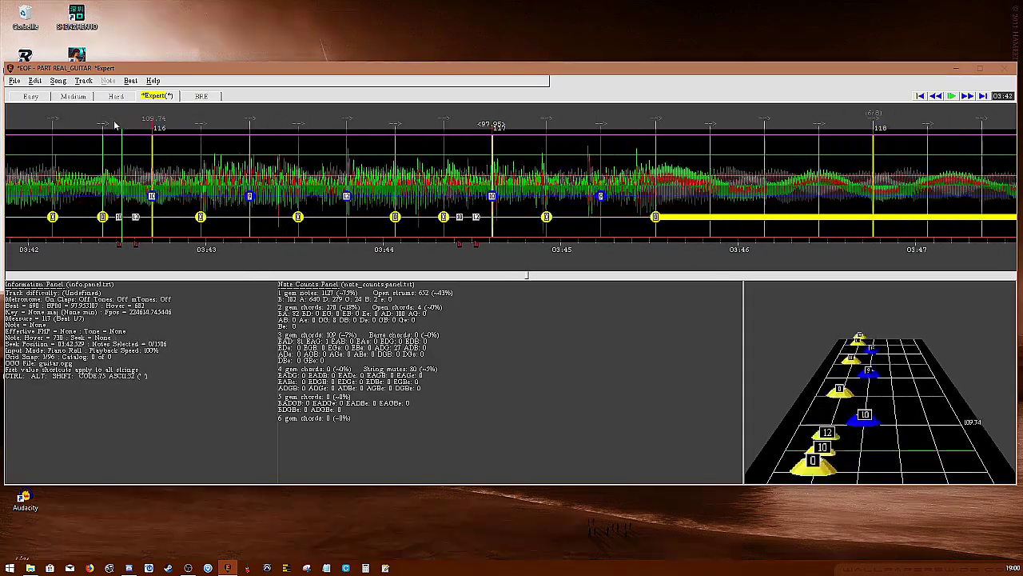
{"action": "scroll", "coordinate": [208, 156], "scroll_direction": "up", "scroll_amount": 3}
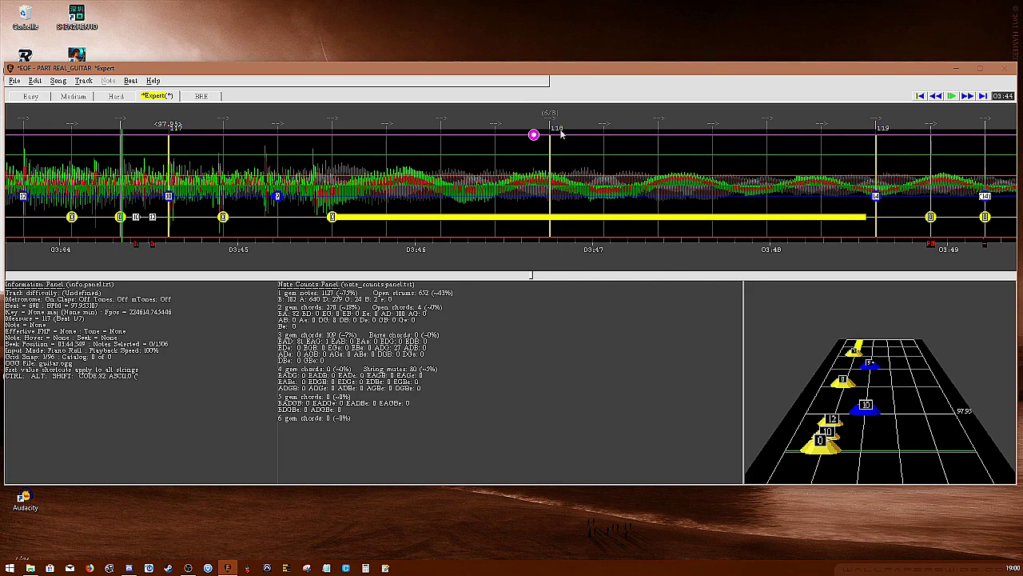
{"action": "scroll", "coordinate": [860, 130], "scroll_direction": "down", "scroll_amount": 20}
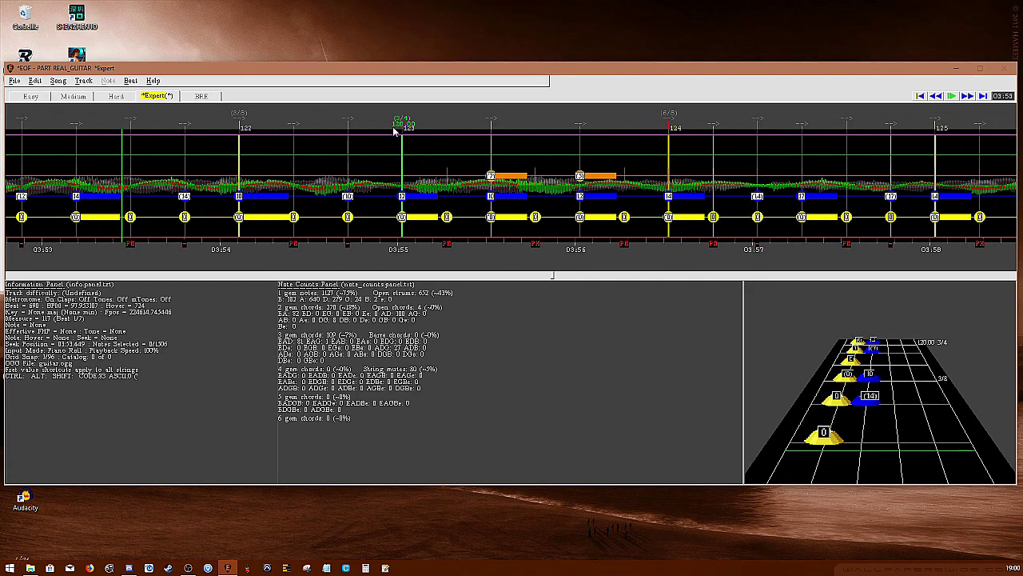
{"action": "key", "text": "ctrl+s"}
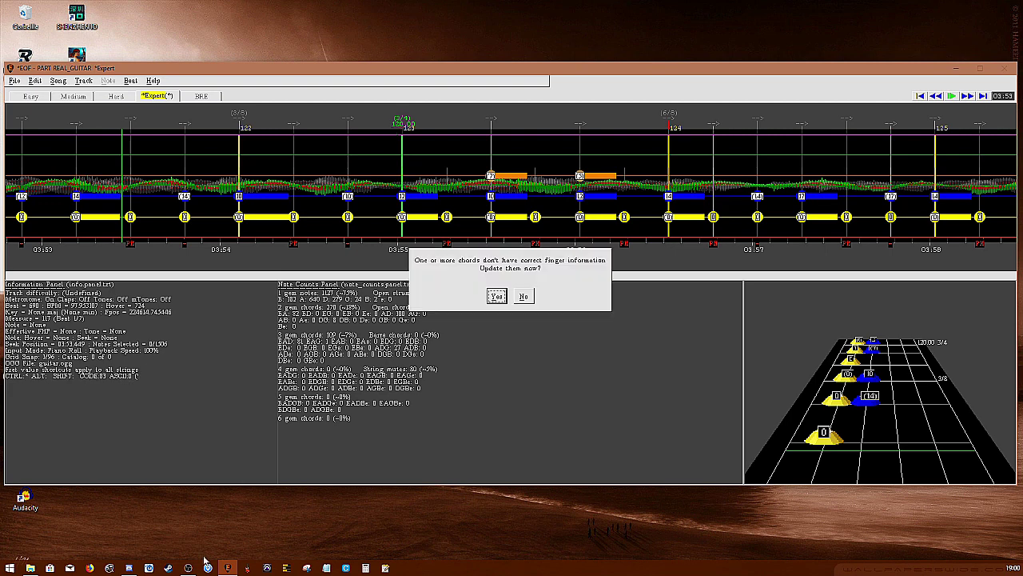
{"action": "left_click", "coordinate": [524, 297]}
{"action": "key", "text": "Return"}
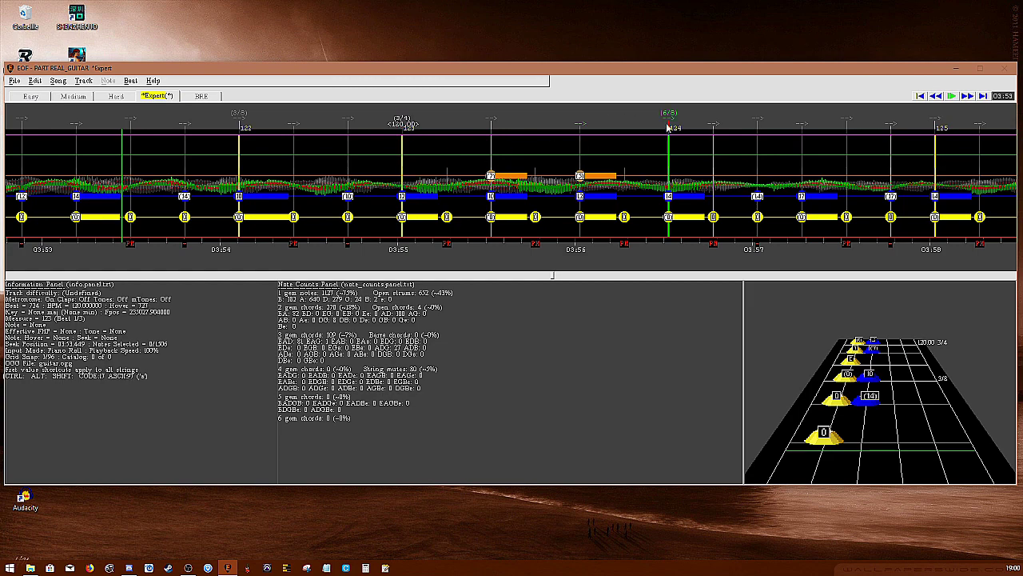
- Apply a custom 6/8 time signature at the start of measure 123
{"action": "left_click", "coordinate": [129, 81]}
{"action": "mouse_move", "coordinate": [186, 104]}
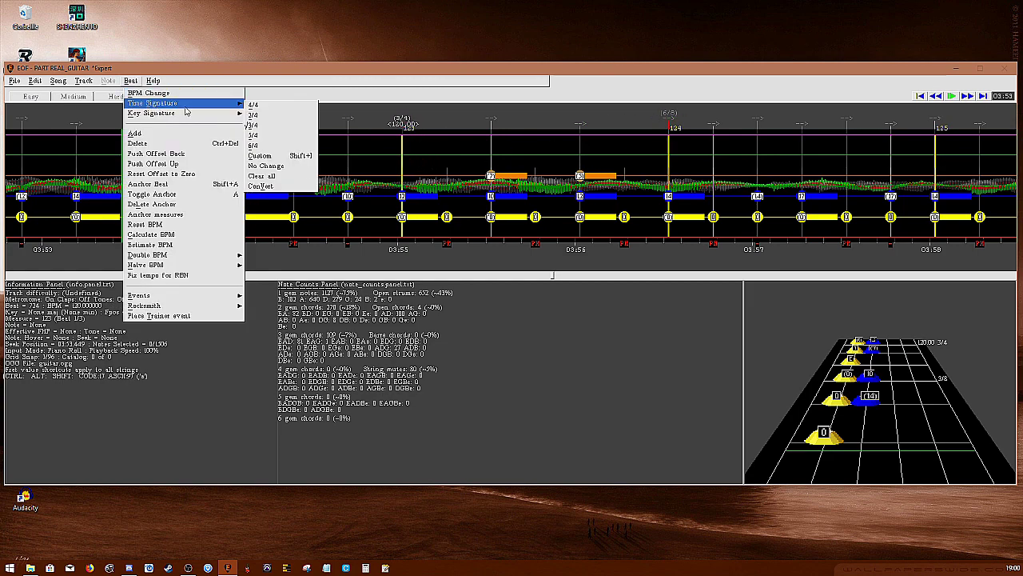
{"action": "left_click", "coordinate": [270, 157]}
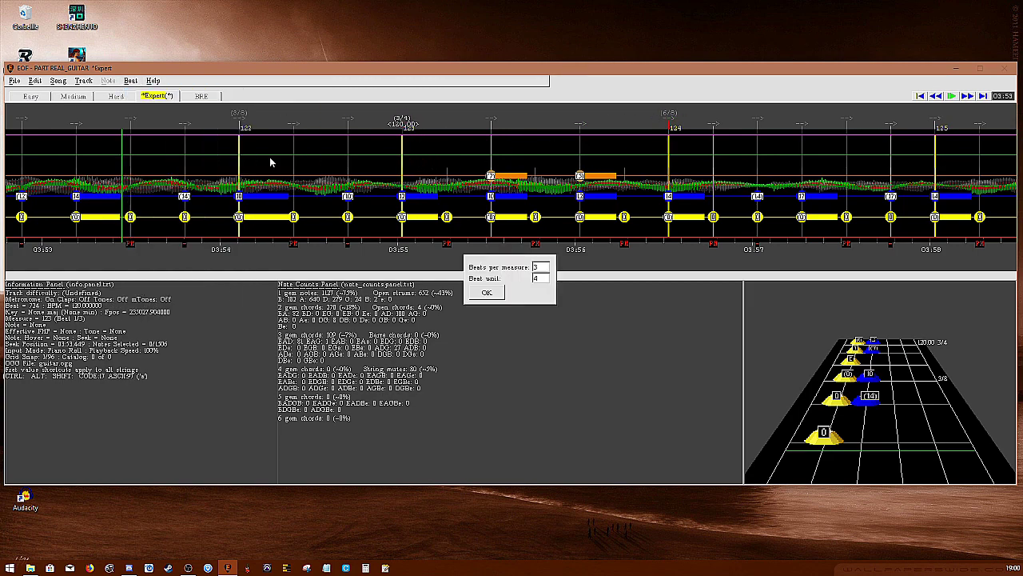
{"action": "type", "text": "8"}
{"action": "key", "text": "Return"}
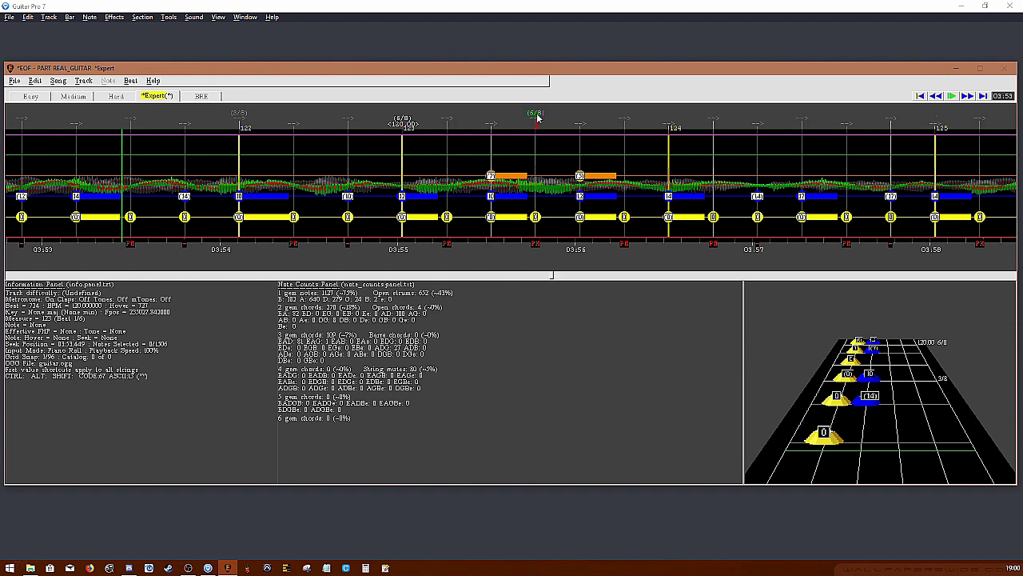
- Switch to Guitar Pro 7 and set the time signature of bar 123 in the first guitar track to 6/8
{"action": "left_click", "coordinate": [310, 6]}
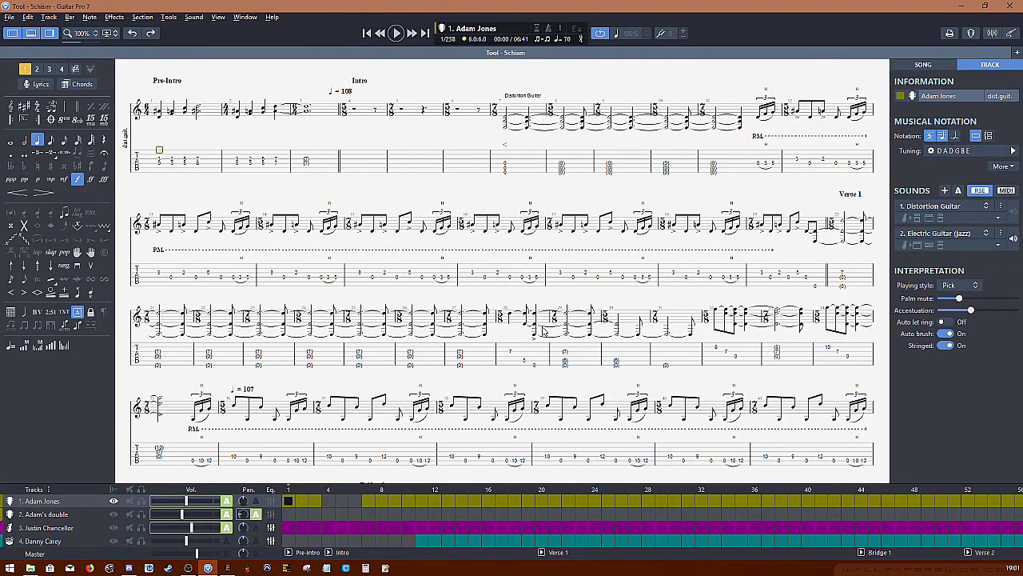
{"action": "left_click", "coordinate": [208, 568]}
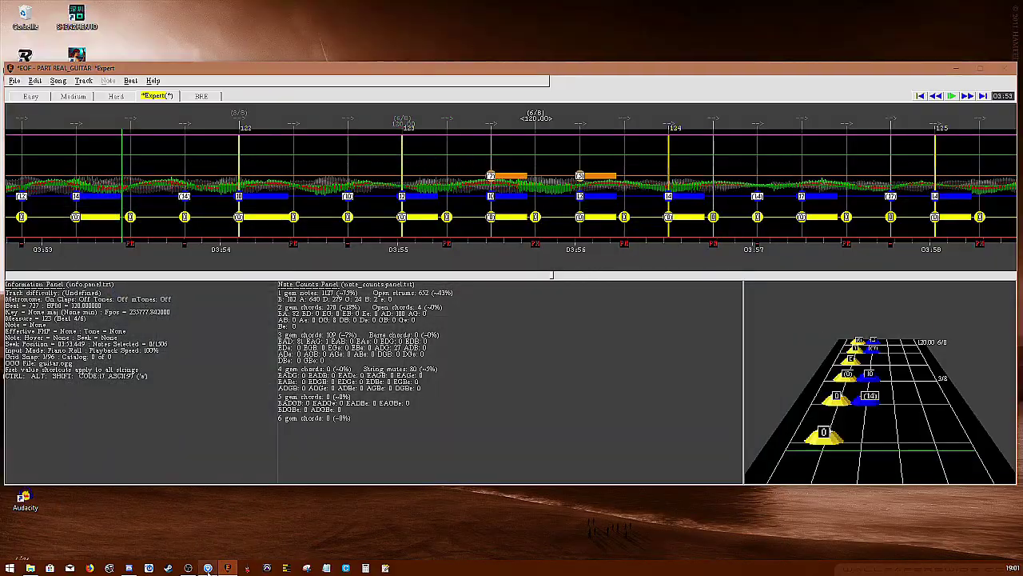
{"action": "key", "text": "alt+Tab"}
{"action": "left_click_drag", "start_coordinate": [288, 558], "coordinate": [697, 556]}
{"action": "left_click", "coordinate": [538, 503]}
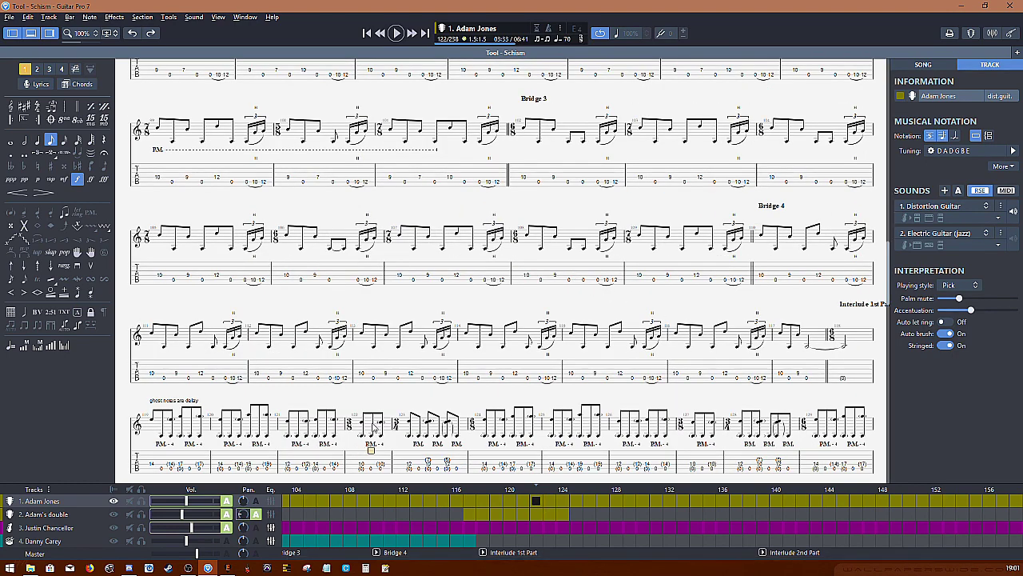
{"action": "left_click", "coordinate": [409, 471]}
{"action": "key", "text": "ctrl+t"}
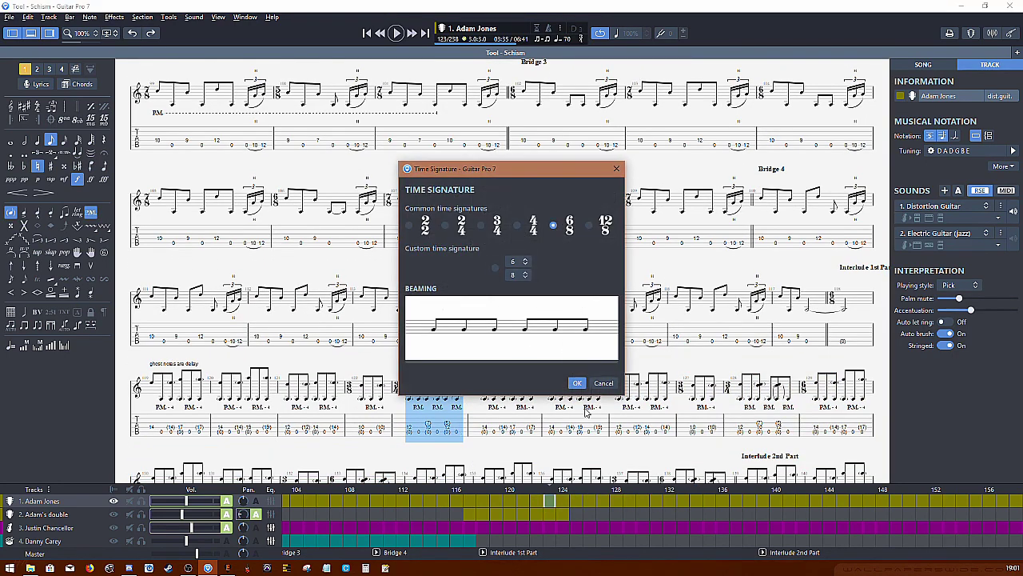
{"action": "key", "text": "Escape"}
- Set the time signature of bar 128 to 6/8
{"action": "left_click", "coordinate": [790, 410]}
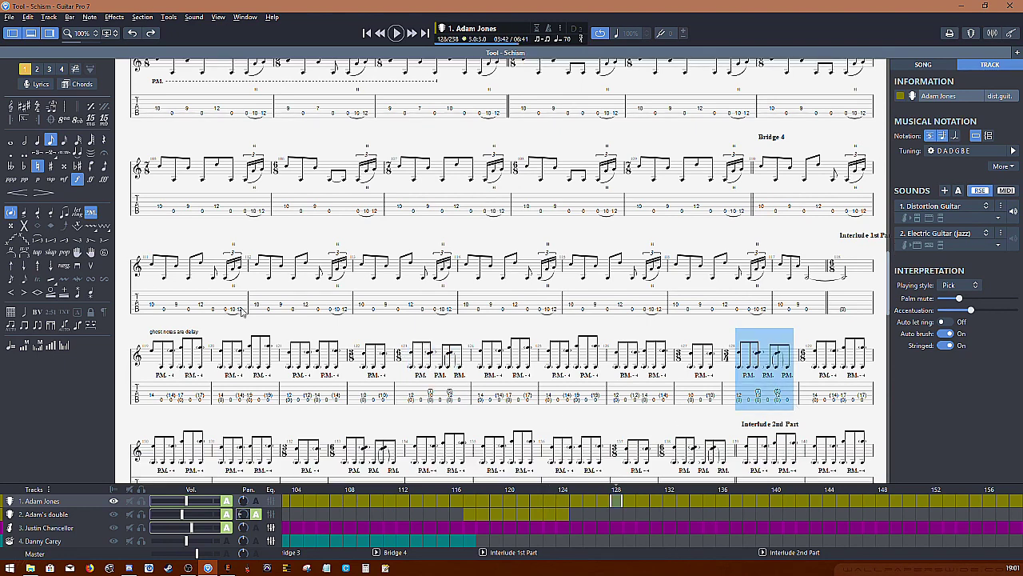
{"action": "key", "text": "ctrl+t"}
{"action": "left_click", "coordinate": [577, 382]}
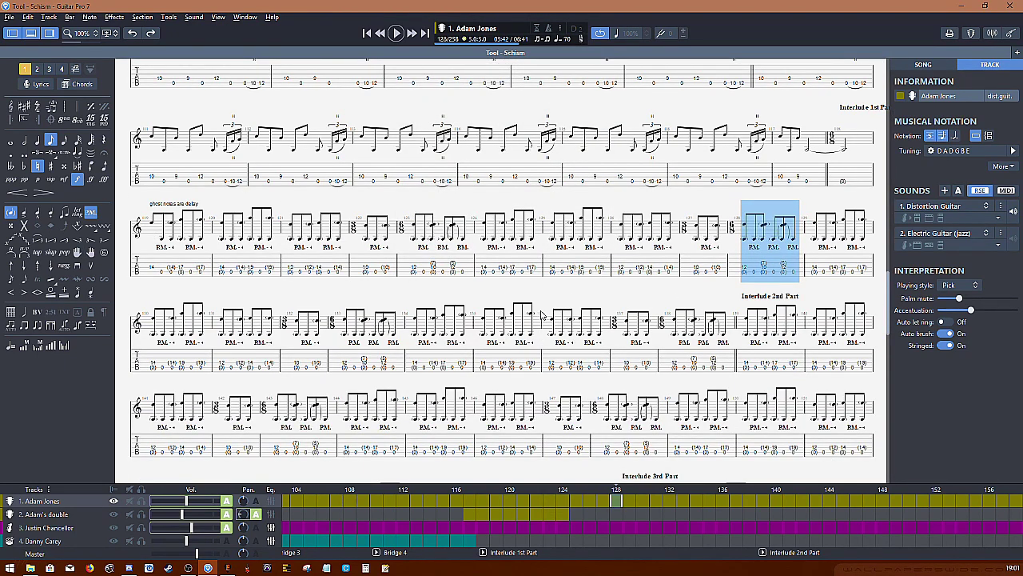
- Export the corrected score in Guitar Pro 5 format, overwriting the existing Tool - Schism.gp5 file
{"action": "left_click", "coordinate": [8, 17]}
{"action": "mouse_move", "coordinate": [48, 176]}
{"action": "left_click", "coordinate": [151, 174]}
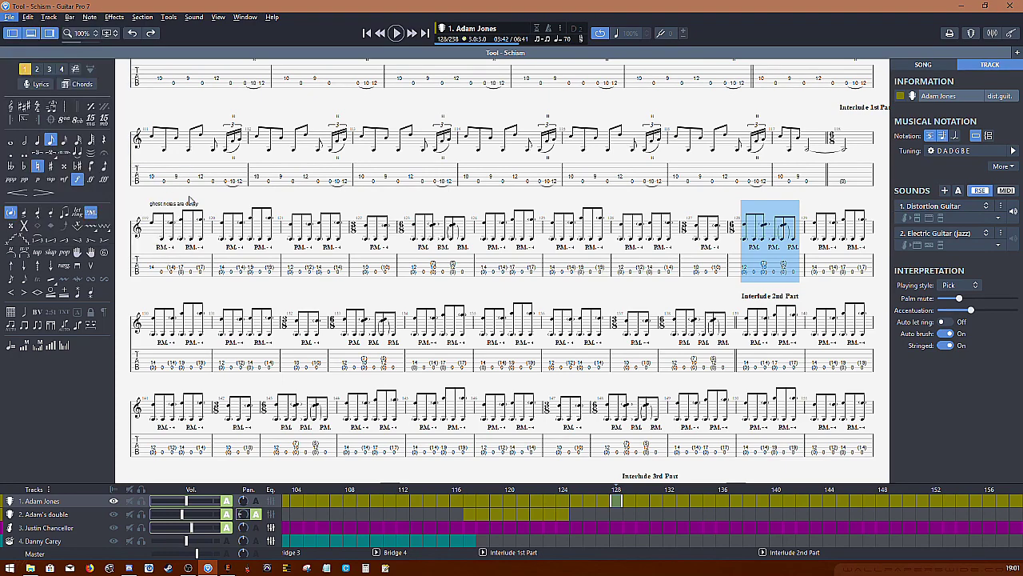
{"action": "left_click", "coordinate": [424, 285]}
{"action": "key", "text": "Left"}
{"action": "key", "text": "Return"}
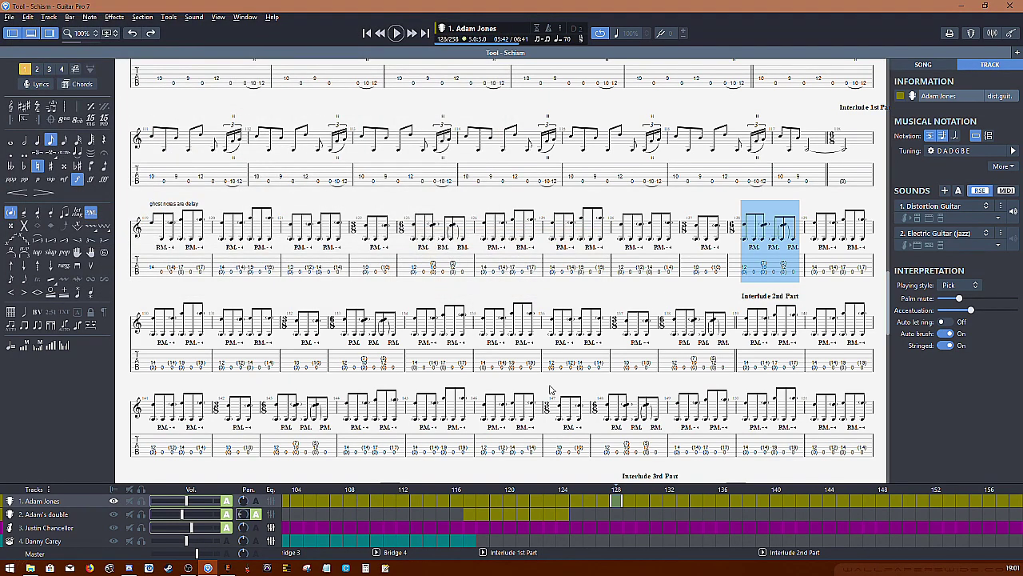
- Return to EOF and import the first guitar track from Tool - Schism.gp5, overwriting the existing notes and skipping the section markers
{"action": "left_click", "coordinate": [1010, 6]}
{"action": "key", "text": "F12"}
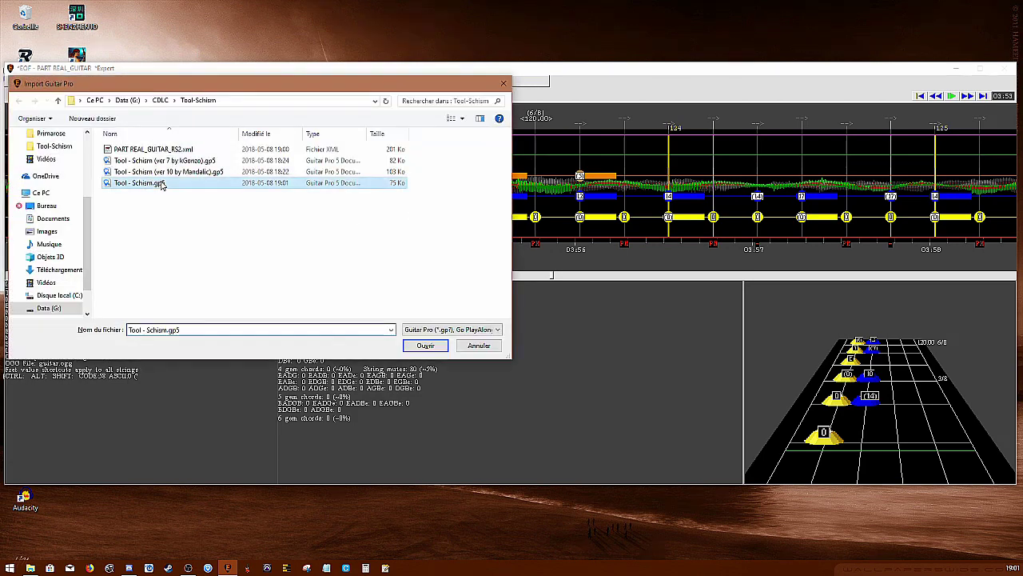
{"action": "double_click", "coordinate": [160, 182]}
{"action": "left_click", "coordinate": [523, 296]}
{"action": "left_click", "coordinate": [590, 318]}
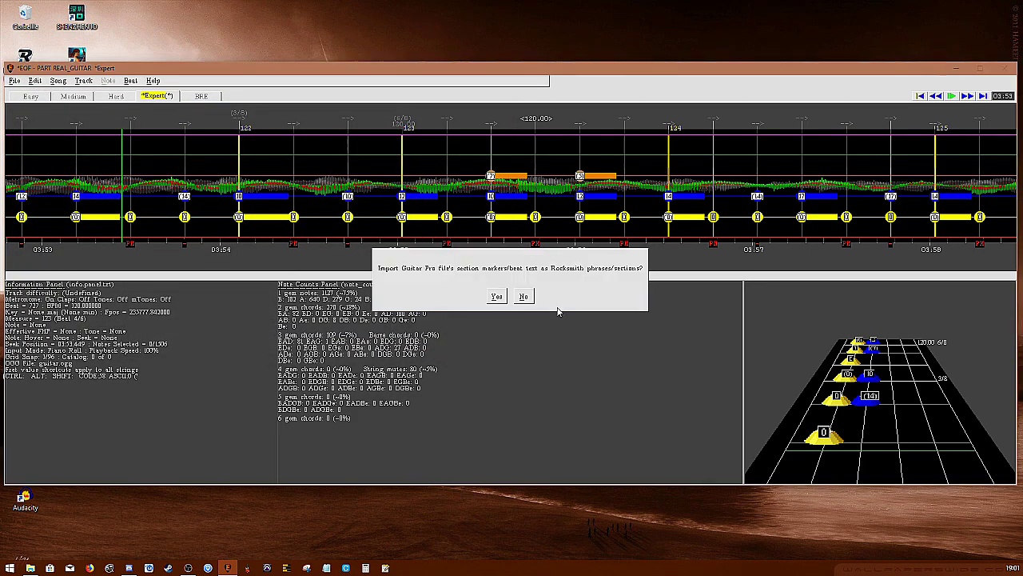
{"action": "left_click", "coordinate": [523, 296]}
{"action": "left_click", "coordinate": [621, 245]}
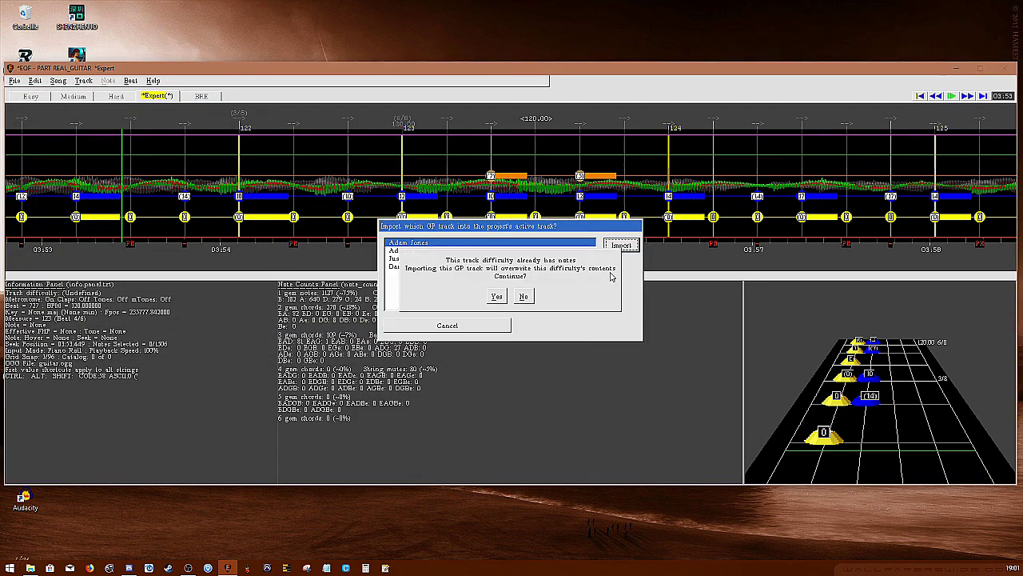
{"action": "left_click", "coordinate": [497, 297]}
- Play back the imported chart and examine how the beats from measure 117 to 124 line up with the audio
{"action": "scroll", "coordinate": [515, 372], "scroll_direction": "down", "scroll_amount": 10}
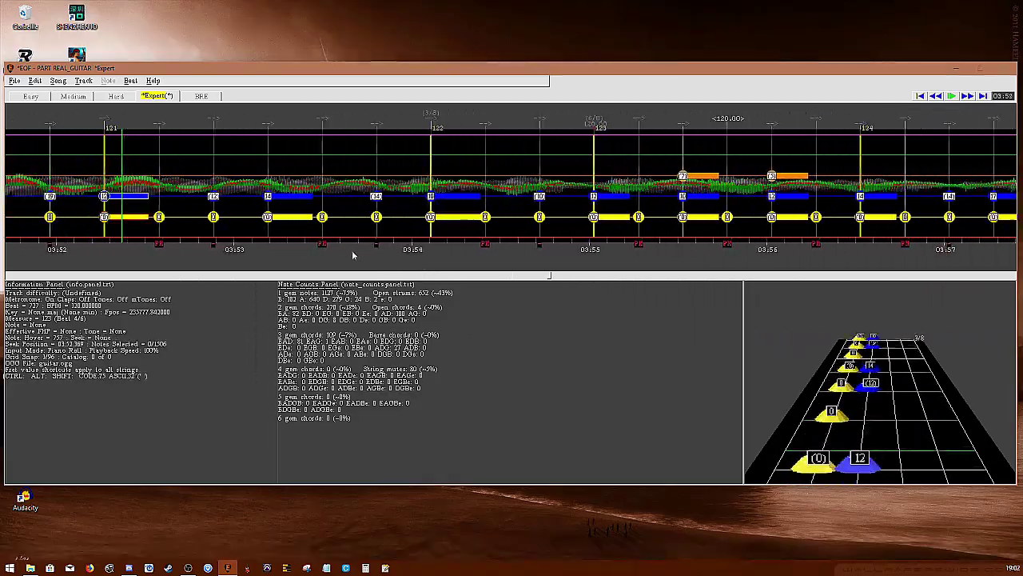
{"action": "key", "text": "space"}
{"action": "key", "text": "Right"}
{"action": "left_click", "coordinate": [572, 160]}
{"action": "key", "text": "Left"}
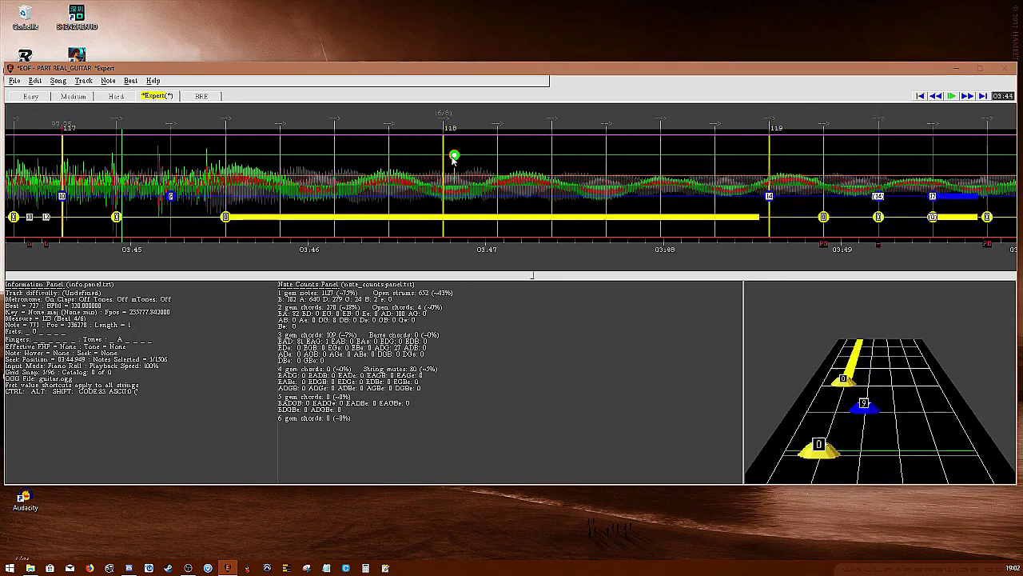
{"action": "key", "text": "Right"}
{"action": "key", "text": "Left"}
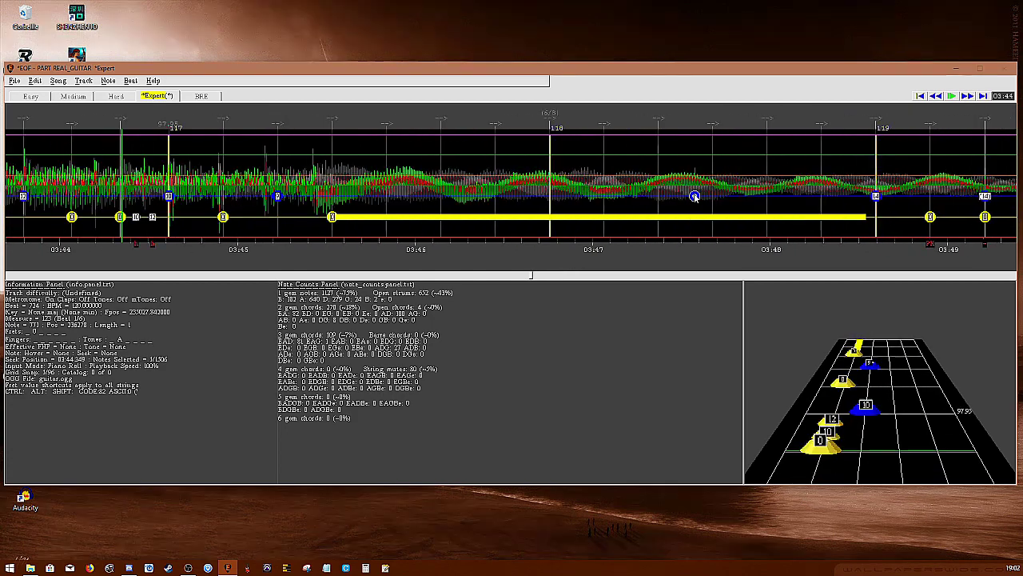
- Change the tempo at measure 117 to 108 BPM
{"action": "left_click", "coordinate": [129, 80]}
{"action": "left_click", "coordinate": [148, 99]}
{"action": "type", "text": "10"}
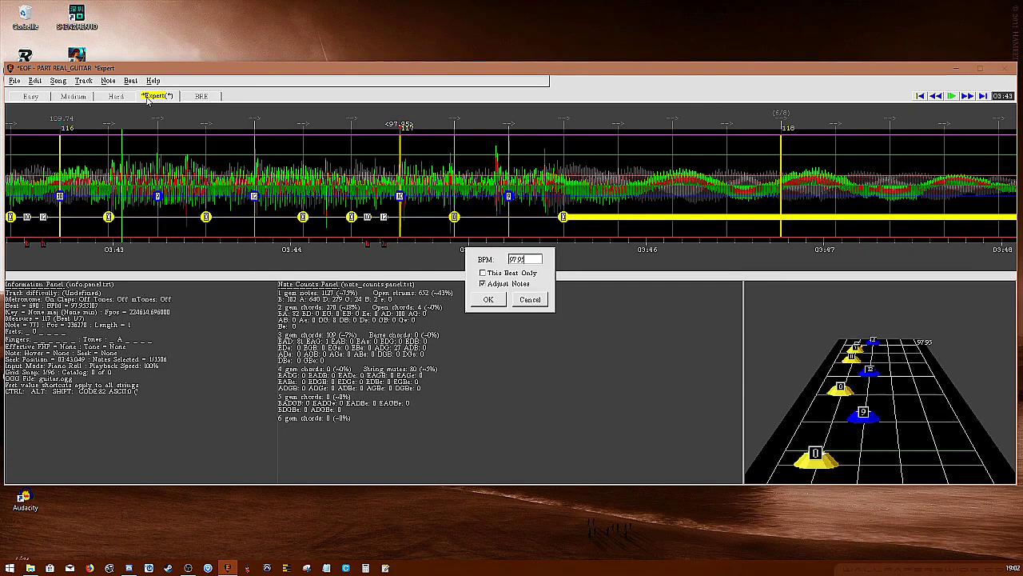
{"action": "type", "text": "8"}
{"action": "left_click", "coordinate": [488, 299]}
- Play back the passage and move the beat markers around measures 122 to 124 to line up with the waveform
{"action": "key", "text": "space"}
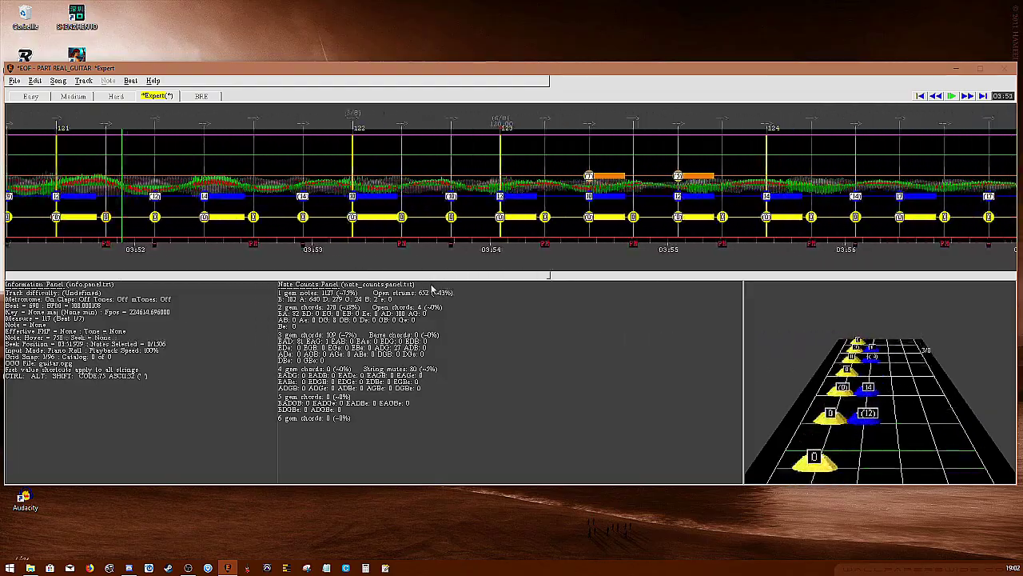
{"action": "scroll", "coordinate": [274, 235], "scroll_direction": "up", "scroll_amount": 6}
{"action": "scroll", "coordinate": [274, 233], "scroll_direction": "down", "scroll_amount": 7}
{"action": "scroll", "coordinate": [288, 236], "scroll_direction": "up", "scroll_amount": 9}
{"action": "scroll", "coordinate": [299, 235], "scroll_direction": "down", "scroll_amount": 7}
{"action": "scroll", "coordinate": [155, 146], "scroll_direction": "down", "scroll_amount": 1}
{"action": "left_click_drag", "start_coordinate": [112, 126], "coordinate": [128, 126]}
{"action": "key", "text": "Left"}
{"action": "key", "text": "Right"}
{"action": "key", "text": "Left"}
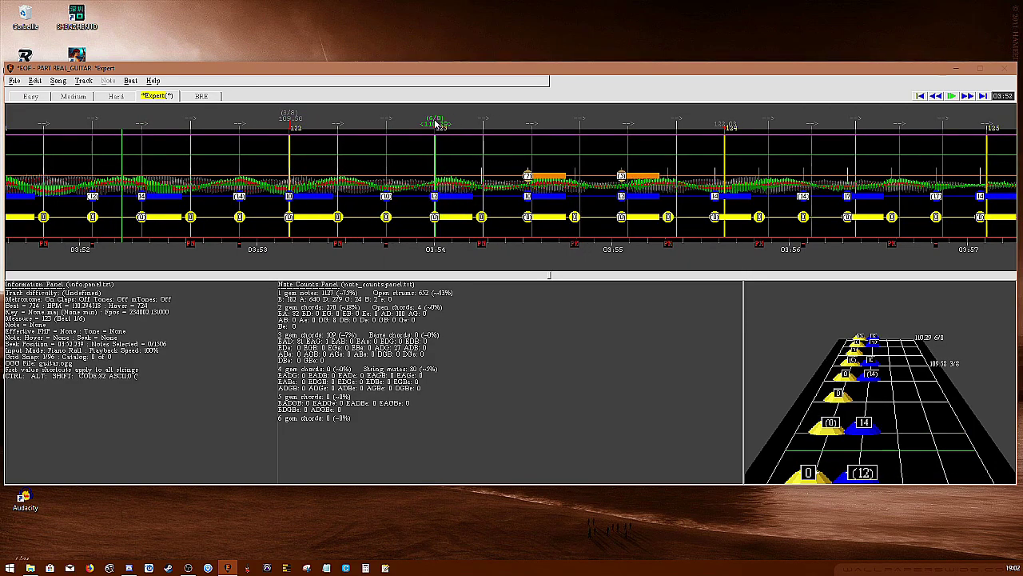
{"action": "scroll", "coordinate": [407, 132], "scroll_direction": "down", "scroll_amount": 4}
{"action": "scroll", "coordinate": [407, 131], "scroll_direction": "up", "scroll_amount": 1}
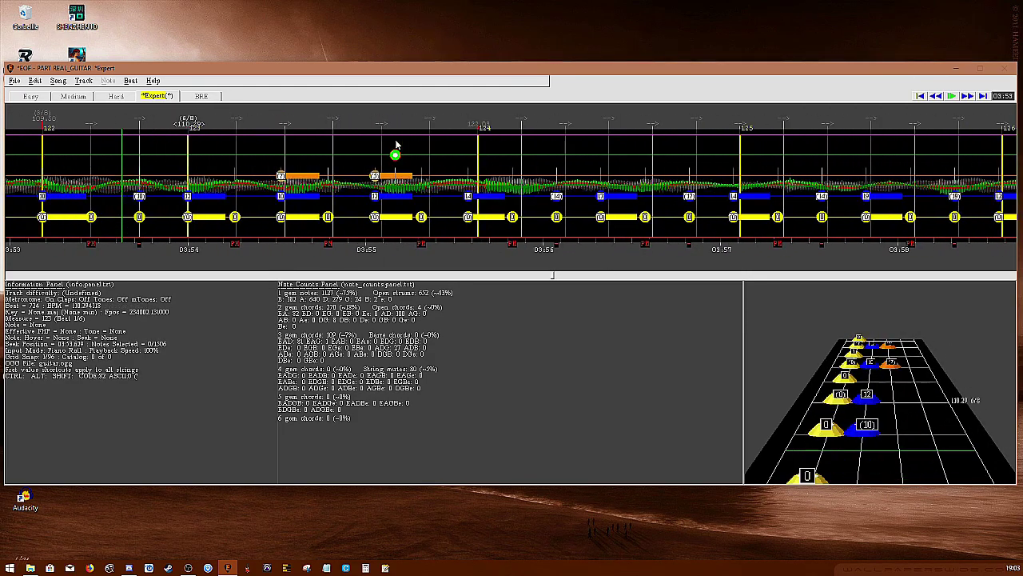
- Reimport the first guitar track from Tool - Schism.gp5 without section markers, overwriting the current difficulty's notes
{"action": "key", "text": "F12"}
{"action": "double_click", "coordinate": [187, 182]}
{"action": "left_click", "coordinate": [524, 297]}
{"action": "left_click", "coordinate": [579, 318]}
{"action": "left_click", "coordinate": [524, 296]}
{"action": "left_click", "coordinate": [622, 245]}
{"action": "left_click", "coordinate": [496, 294]}
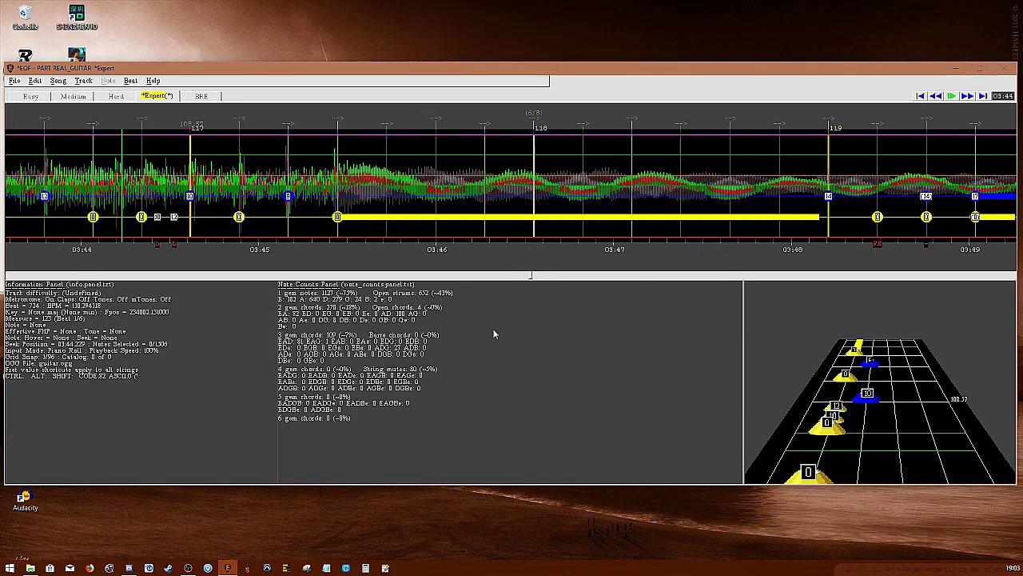
- Move the fourth beat of measure 117 slightly earlier to match the waveform and play back the passage
{"action": "left_click_drag", "start_coordinate": [338, 121], "coordinate": [334, 120]}
{"action": "key", "text": "space"}
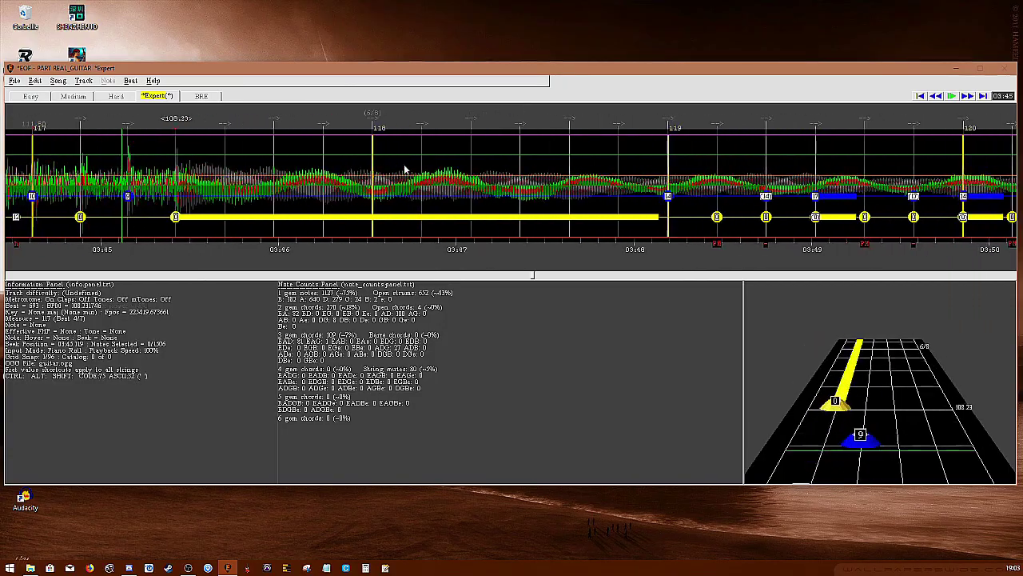
{"action": "scroll", "coordinate": [404, 167], "scroll_direction": "down", "scroll_amount": 9}
{"action": "scroll", "coordinate": [384, 169], "scroll_direction": "up", "scroll_amount": 14}
{"action": "scroll", "coordinate": [240, 156], "scroll_direction": "down", "scroll_amount": 4}
{"action": "scroll", "coordinate": [160, 154], "scroll_direction": "up", "scroll_amount": 4}
{"action": "scroll", "coordinate": [216, 148], "scroll_direction": "up", "scroll_amount": 5}
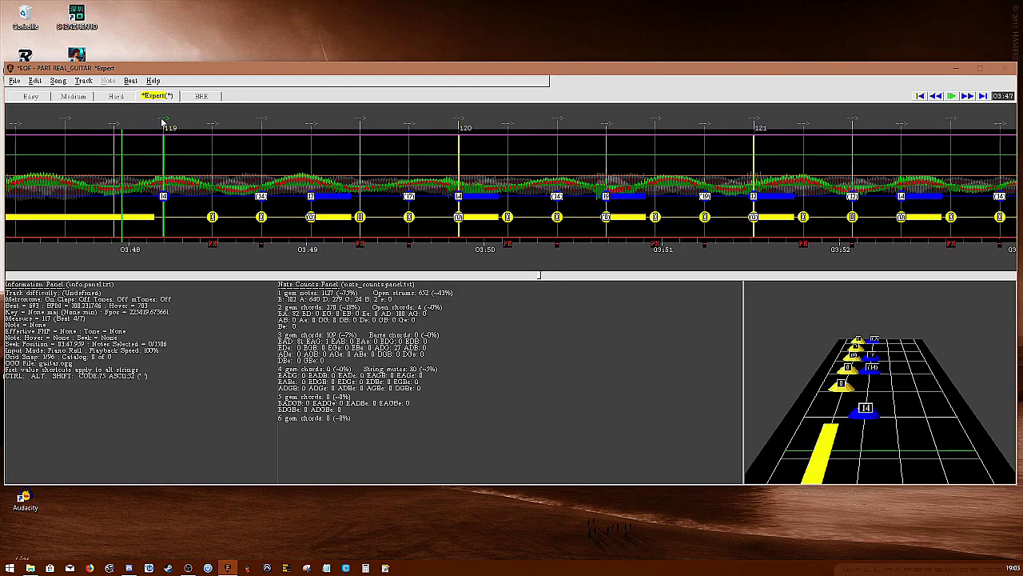
- Reposition the beat marker at the start of measure 119 to match the waveform and play back the following measures
{"action": "scroll", "coordinate": [154, 134], "scroll_direction": "down", "scroll_amount": 5}
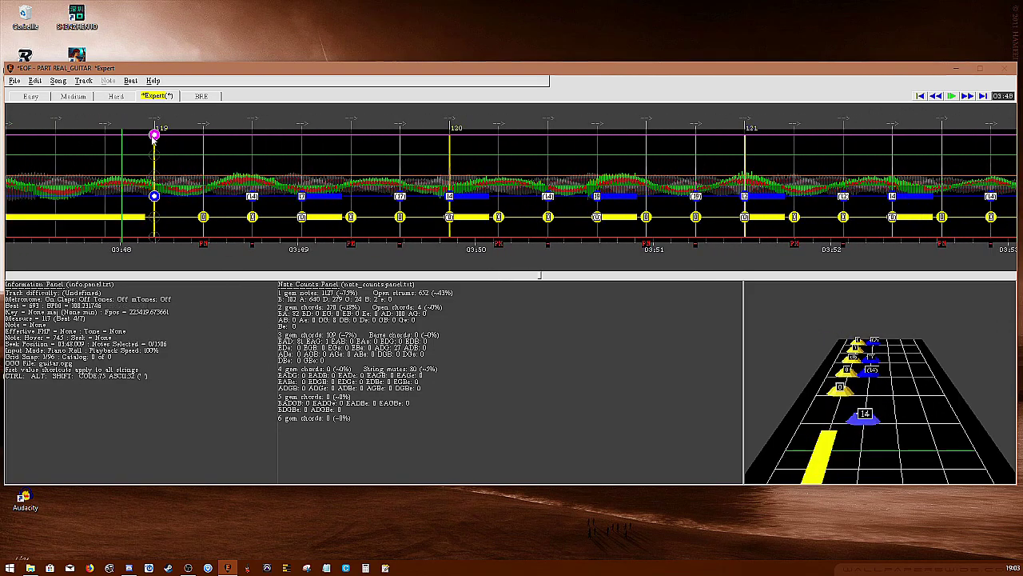
{"action": "scroll", "coordinate": [199, 152], "scroll_direction": "up", "scroll_amount": 8}
{"action": "scroll", "coordinate": [319, 168], "scroll_direction": "down", "scroll_amount": 9}
{"action": "scroll", "coordinate": [434, 175], "scroll_direction": "up", "scroll_amount": 3}
{"action": "scroll", "coordinate": [434, 174], "scroll_direction": "up", "scroll_amount": 4}
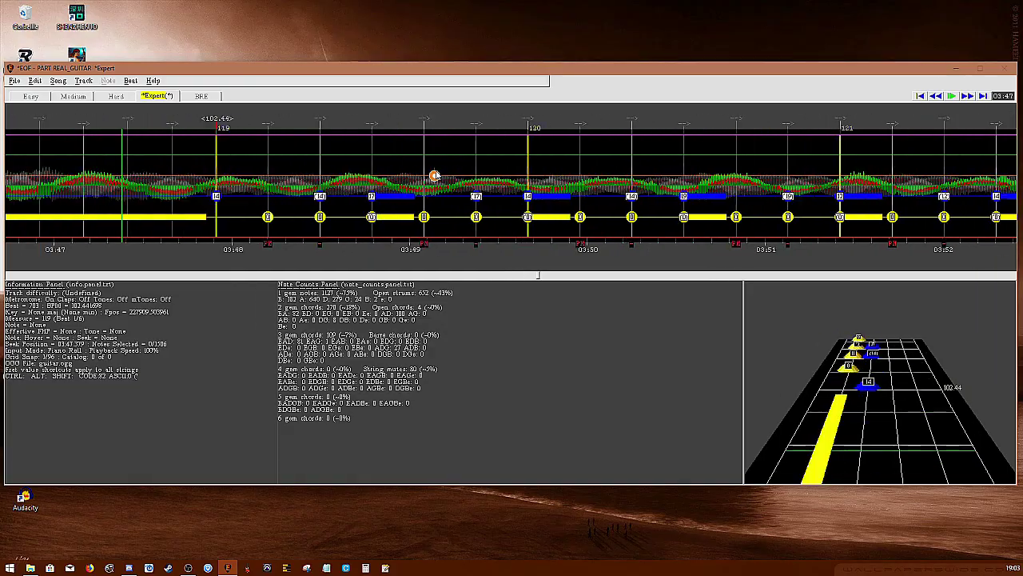
{"action": "key", "text": "space"}
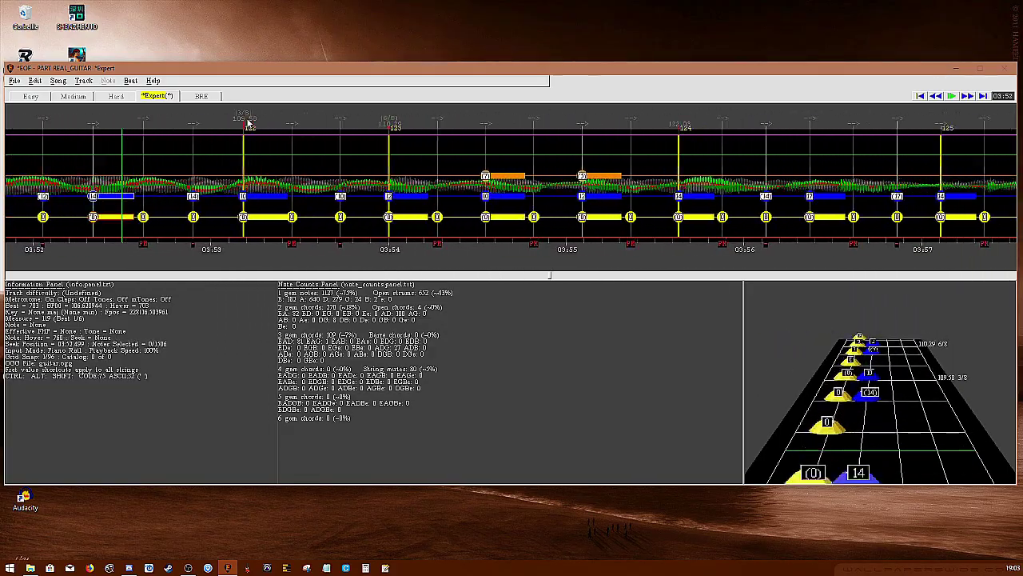
- Change the tempo at measure 124 to 110 BPM
{"action": "key", "text": "space"}
{"action": "key", "text": "Left"}
{"action": "key", "text": "Right"}
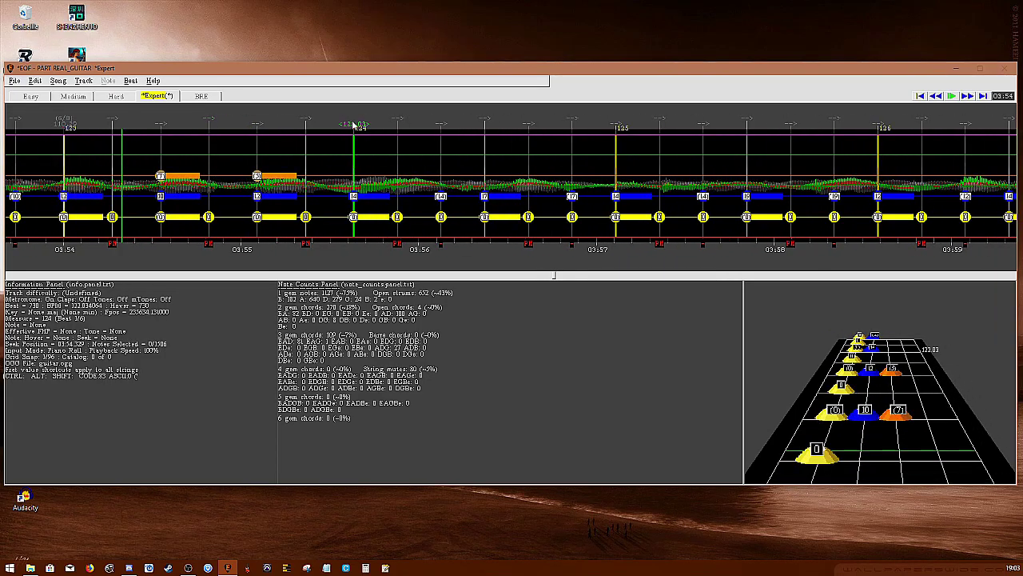
{"action": "left_click", "coordinate": [130, 81]}
{"action": "left_click", "coordinate": [148, 92]}
{"action": "type", "text": "110"}
{"action": "key", "text": "Return"}
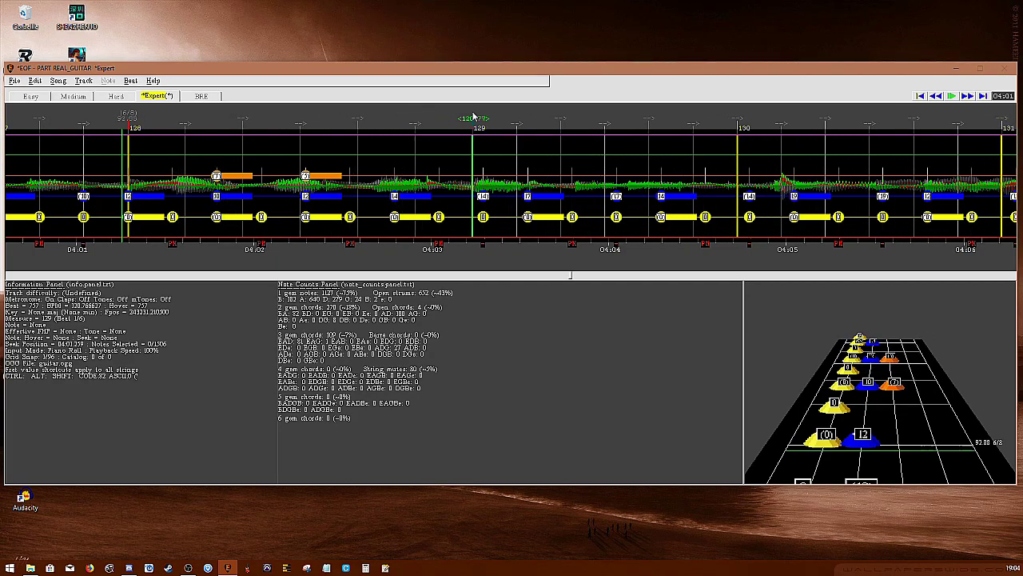
{"action": "key", "text": "Left"}
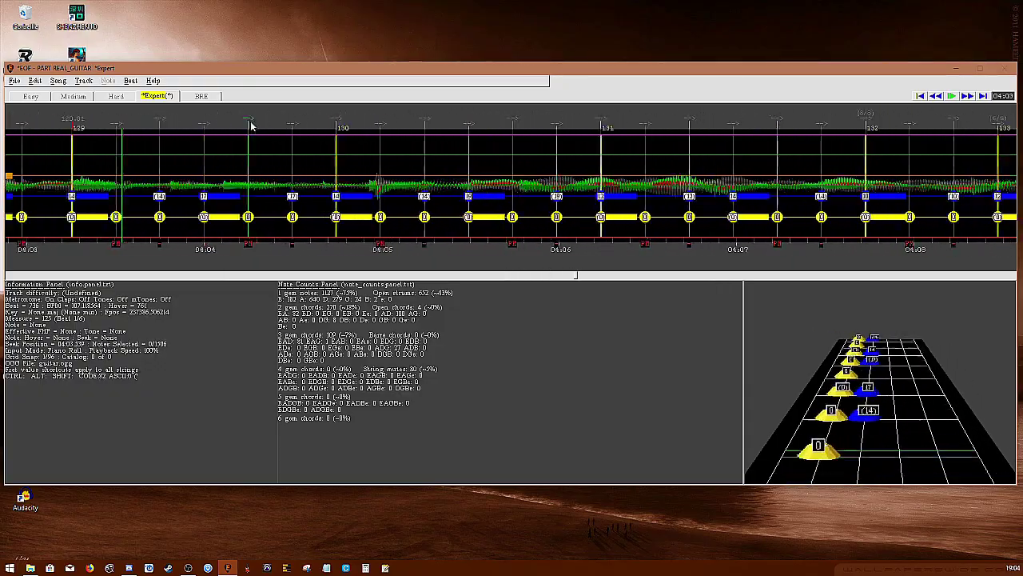
- Examine how the beat markers line up with the waveform from measure 129 to measure 180
{"action": "scroll", "coordinate": [360, 185], "scroll_direction": "down", "scroll_amount": 20}
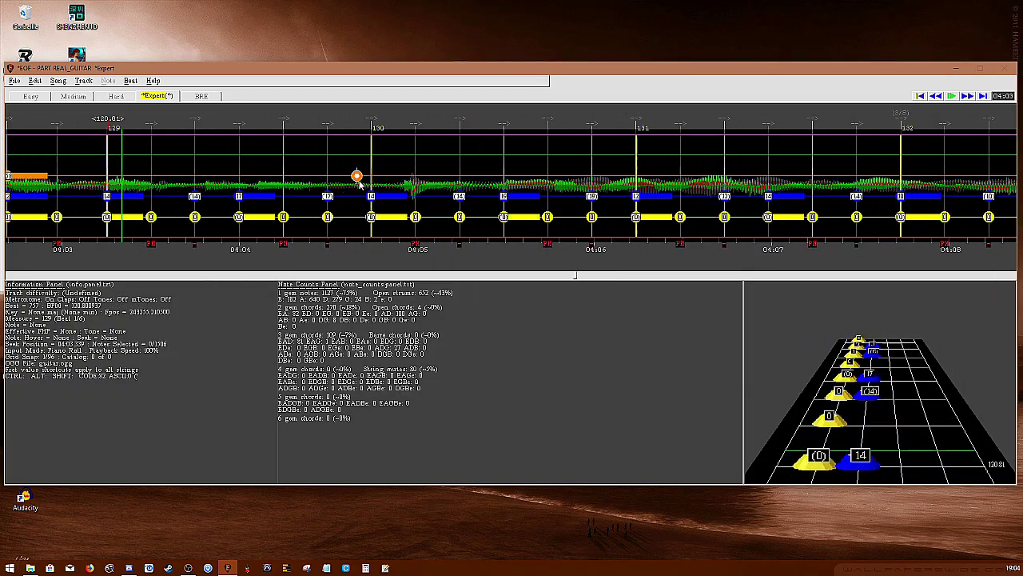
{"action": "scroll", "coordinate": [359, 184], "scroll_direction": "up", "scroll_amount": 7}
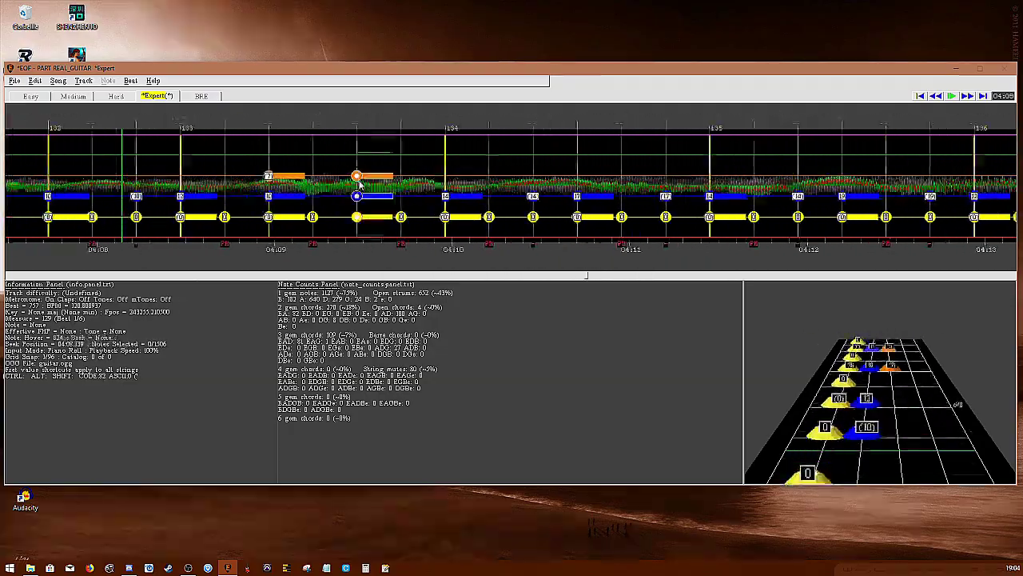
{"action": "scroll", "coordinate": [359, 184], "scroll_direction": "down", "scroll_amount": 15}
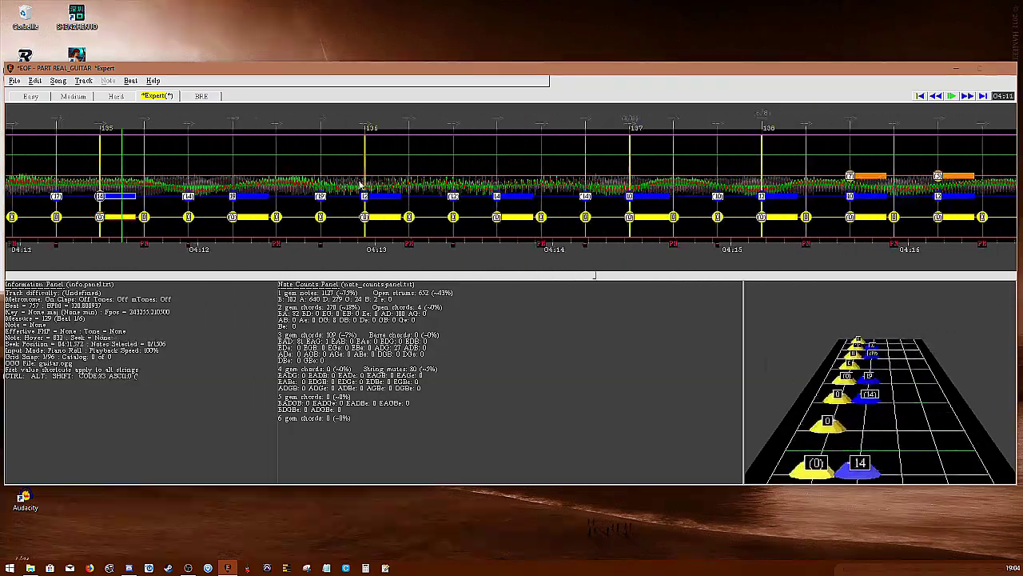
{"action": "scroll", "coordinate": [359, 184], "scroll_direction": "down", "scroll_amount": 8}
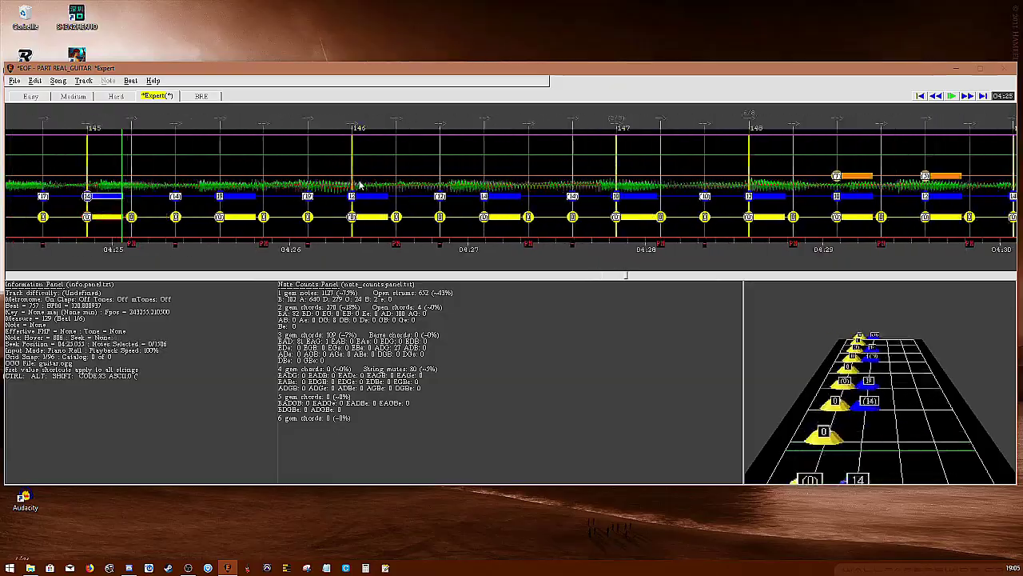
{"action": "scroll", "coordinate": [359, 184], "scroll_direction": "down", "scroll_amount": 20}
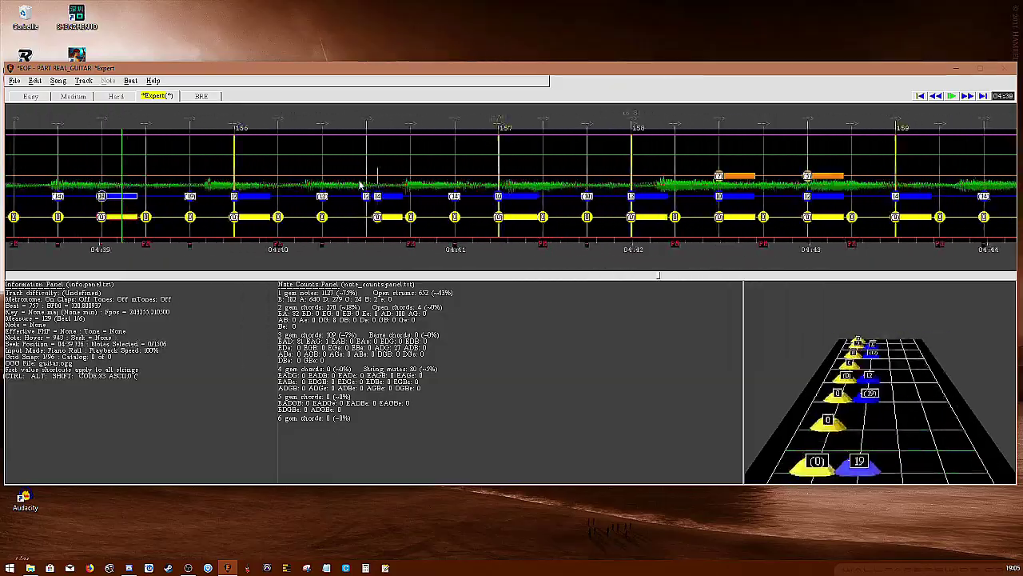
{"action": "scroll", "coordinate": [359, 184], "scroll_direction": "down", "scroll_amount": 7}
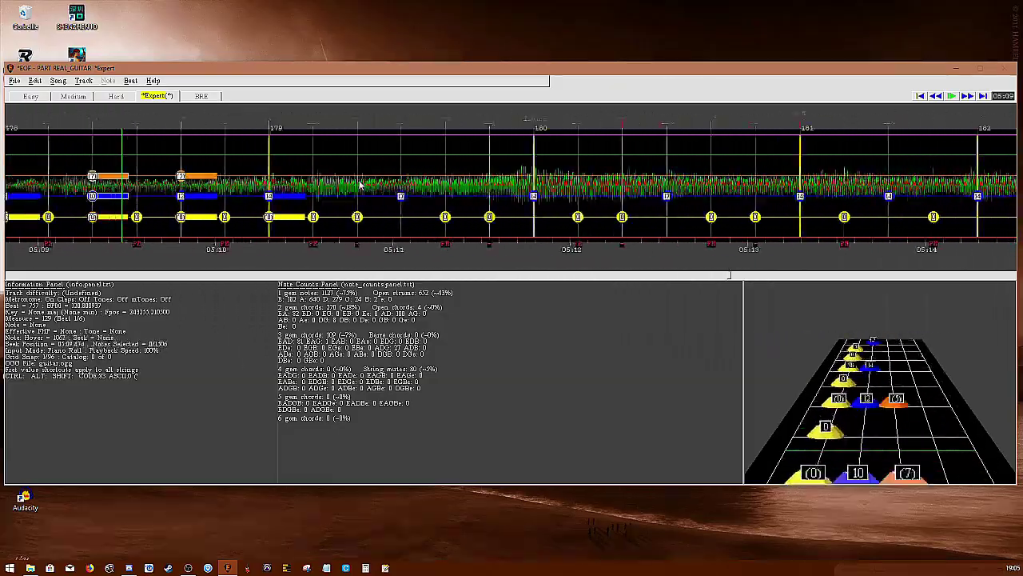
{"action": "scroll", "coordinate": [359, 184], "scroll_direction": "up", "scroll_amount": 2}
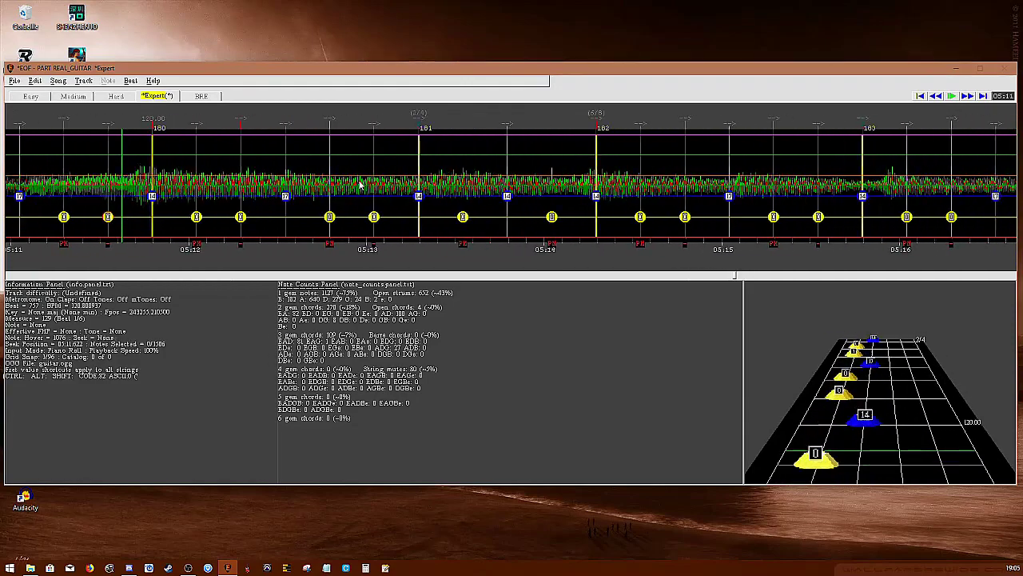
{"action": "scroll", "coordinate": [724, 122], "scroll_direction": "down", "scroll_amount": 3}
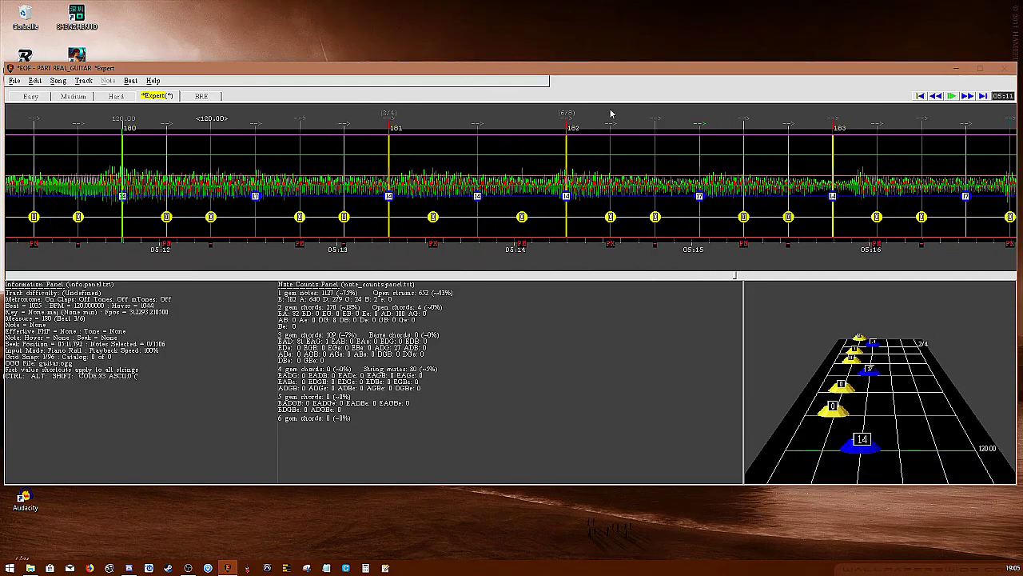
- Examine the beat alignment from measure 180 to measure 199 against the waveform, playing back passages along the way
{"action": "scroll", "coordinate": [381, 171], "scroll_direction": "up", "scroll_amount": 2}
{"action": "scroll", "coordinate": [381, 171], "scroll_direction": "down", "scroll_amount": 4}
{"action": "scroll", "coordinate": [381, 171], "scroll_direction": "down", "scroll_amount": 4}
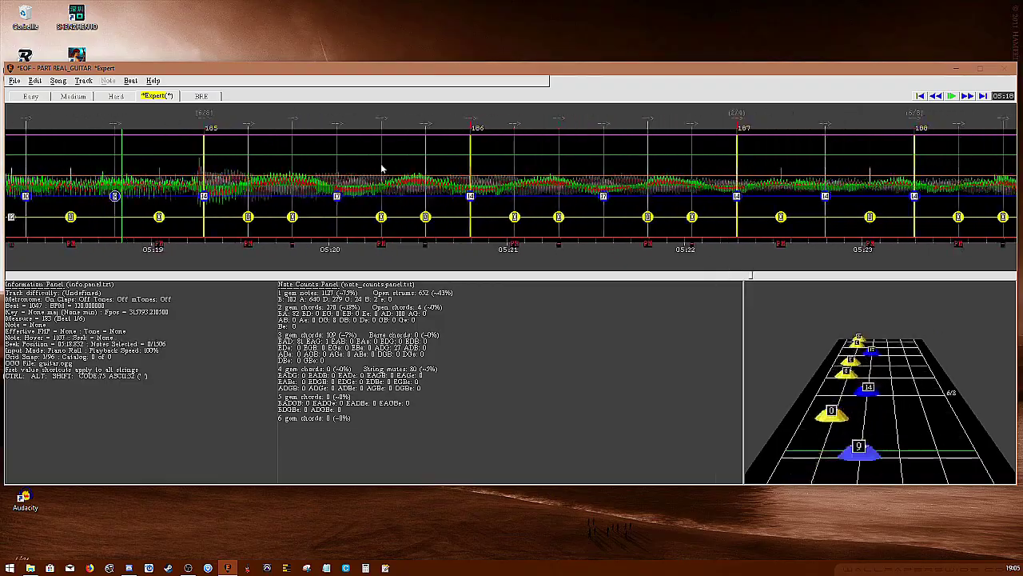
{"action": "scroll", "coordinate": [381, 170], "scroll_direction": "up", "scroll_amount": 10}
{"action": "scroll", "coordinate": [382, 171], "scroll_direction": "down", "scroll_amount": 10}
{"action": "scroll", "coordinate": [381, 170], "scroll_direction": "down", "scroll_amount": 4}
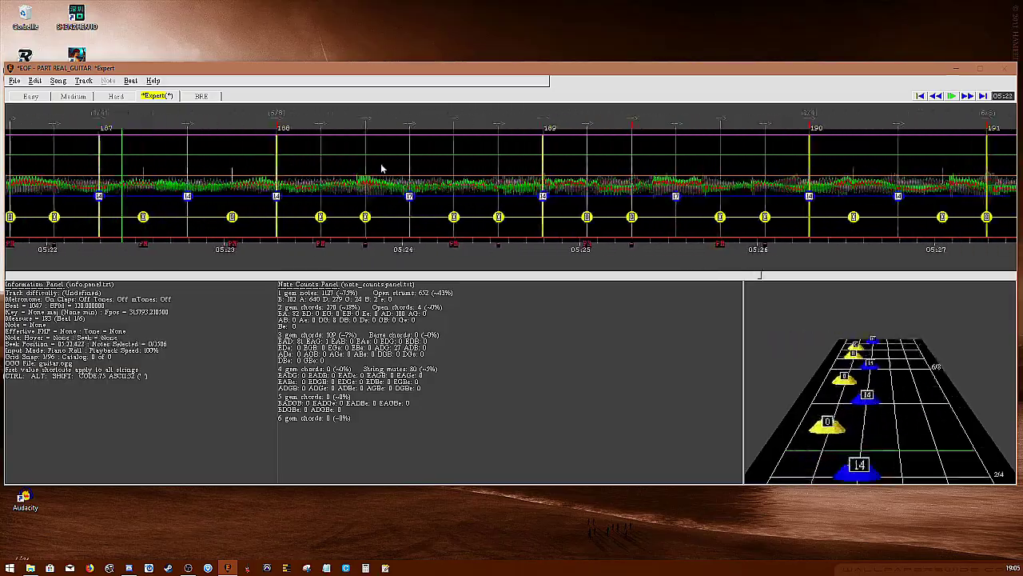
{"action": "scroll", "coordinate": [381, 170], "scroll_direction": "down", "scroll_amount": 4}
{"action": "scroll", "coordinate": [382, 171], "scroll_direction": "down", "scroll_amount": 4}
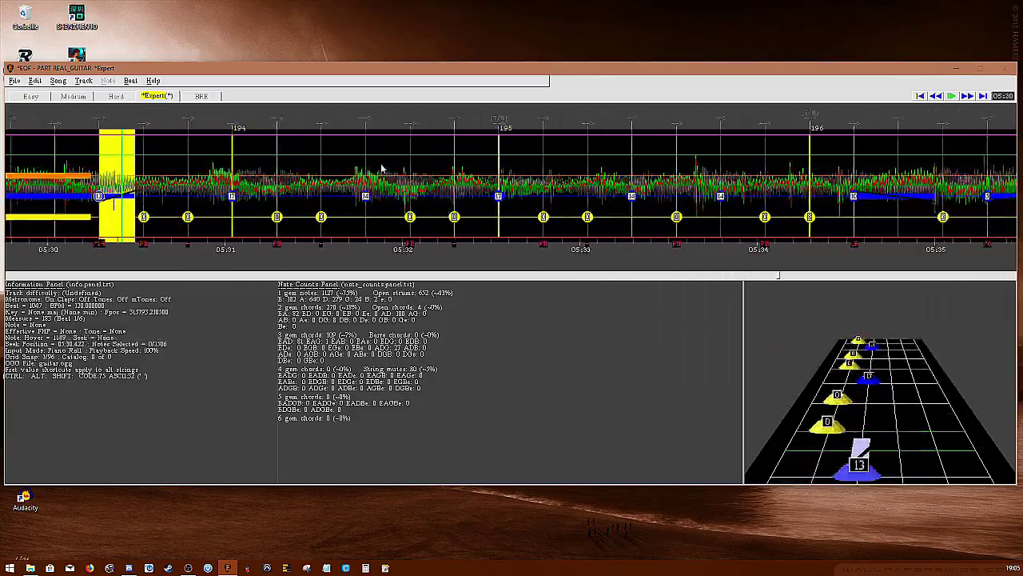
{"action": "scroll", "coordinate": [381, 168], "scroll_direction": "down", "scroll_amount": 4}
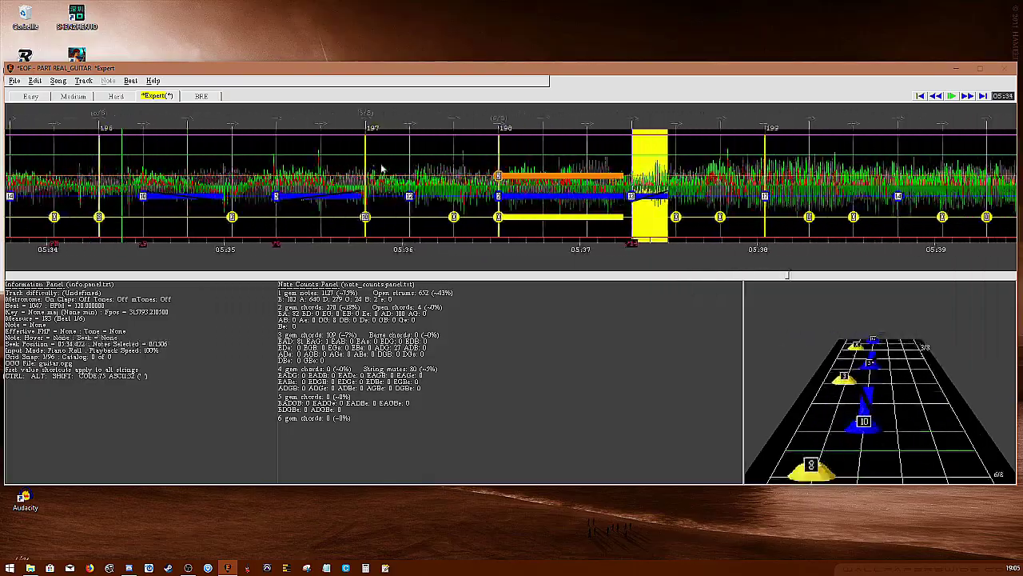
{"action": "scroll", "coordinate": [381, 169], "scroll_direction": "up", "scroll_amount": 4}
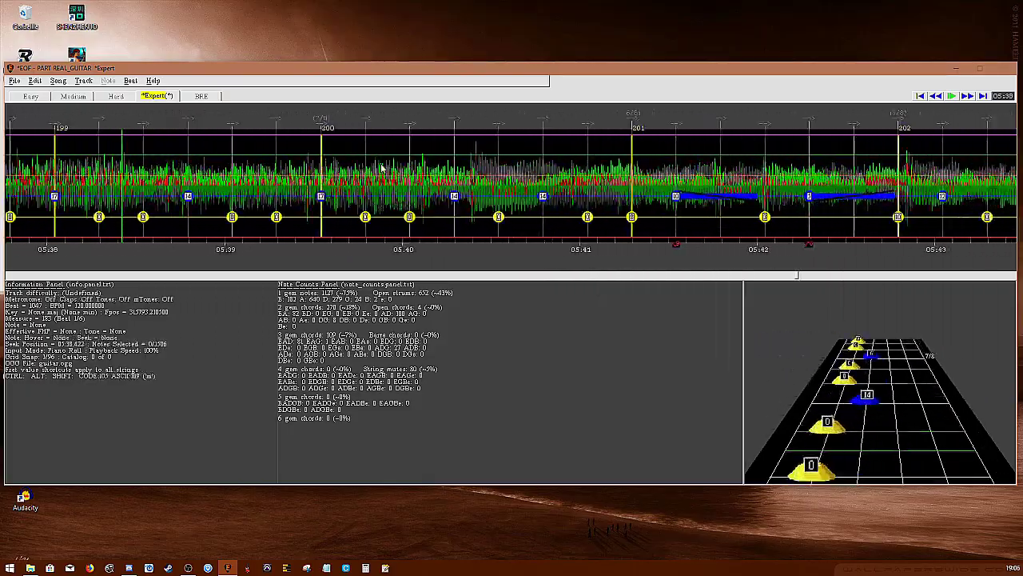
- Move the beat marker at the start of measure 191 later to about 5:37.9 and play back the passage
{"action": "scroll", "coordinate": [808, 175], "scroll_direction": "up", "scroll_amount": 4}
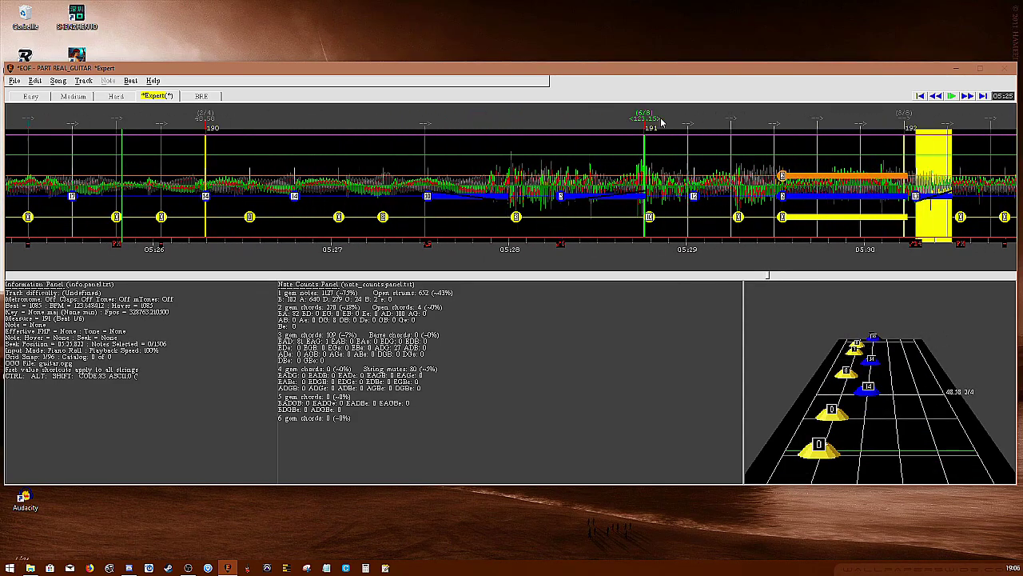
{"action": "scroll", "coordinate": [895, 118], "scroll_direction": "down", "scroll_amount": 4}
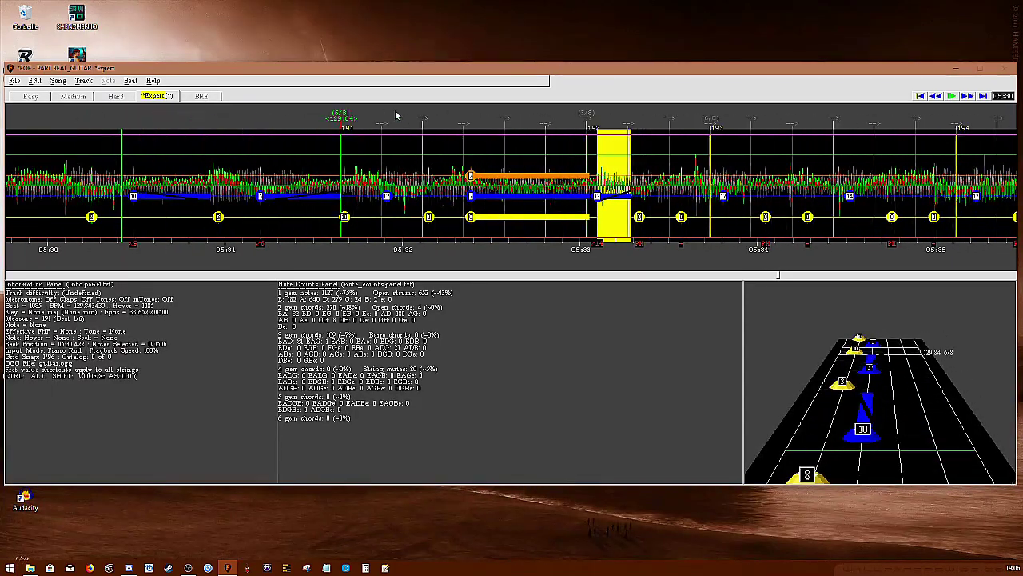
{"action": "scroll", "coordinate": [555, 107], "scroll_direction": "down", "scroll_amount": 3}
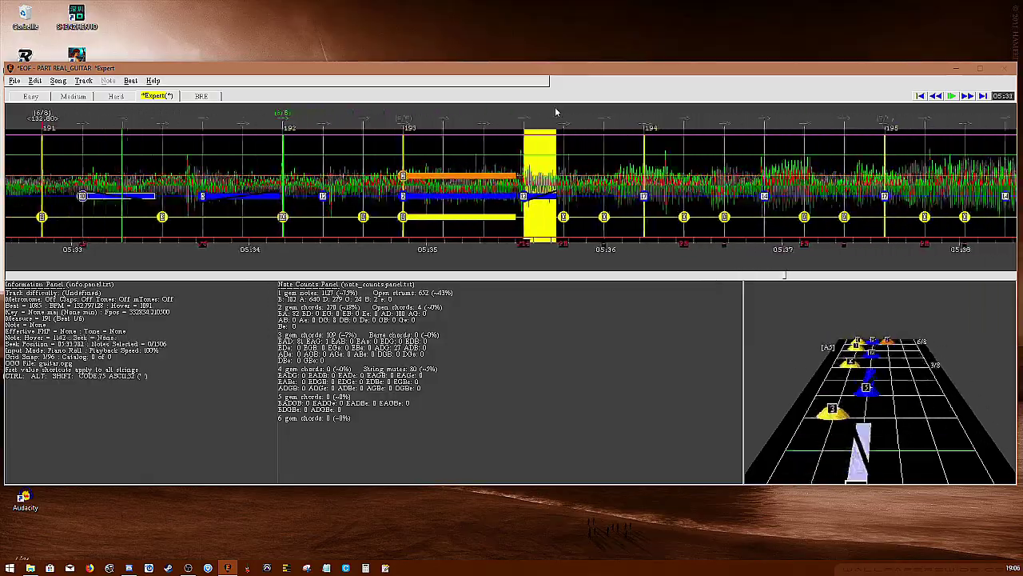
{"action": "scroll", "coordinate": [555, 112], "scroll_direction": "down", "scroll_amount": 4}
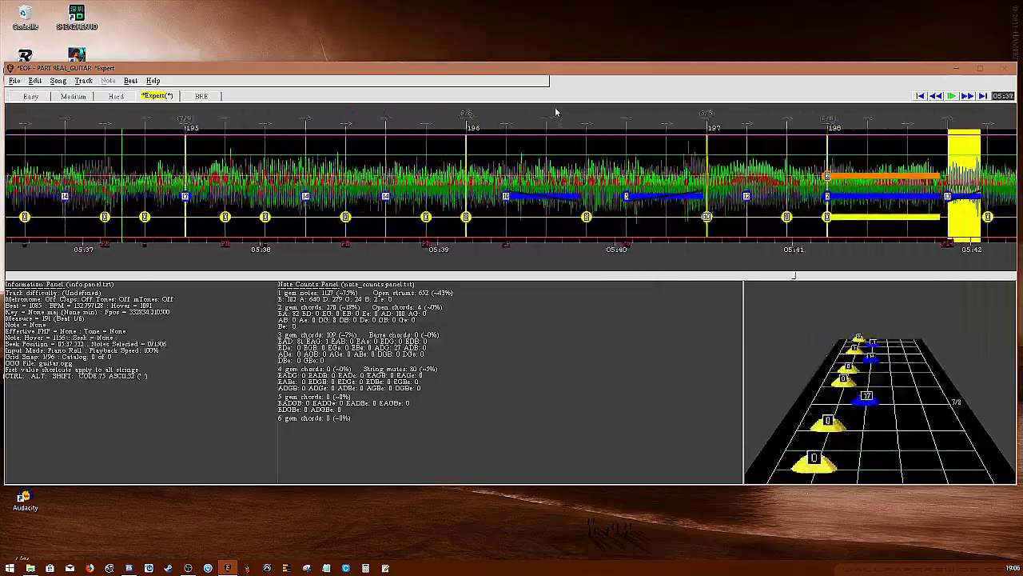
{"action": "scroll", "coordinate": [555, 112], "scroll_direction": "up", "scroll_amount": 5}
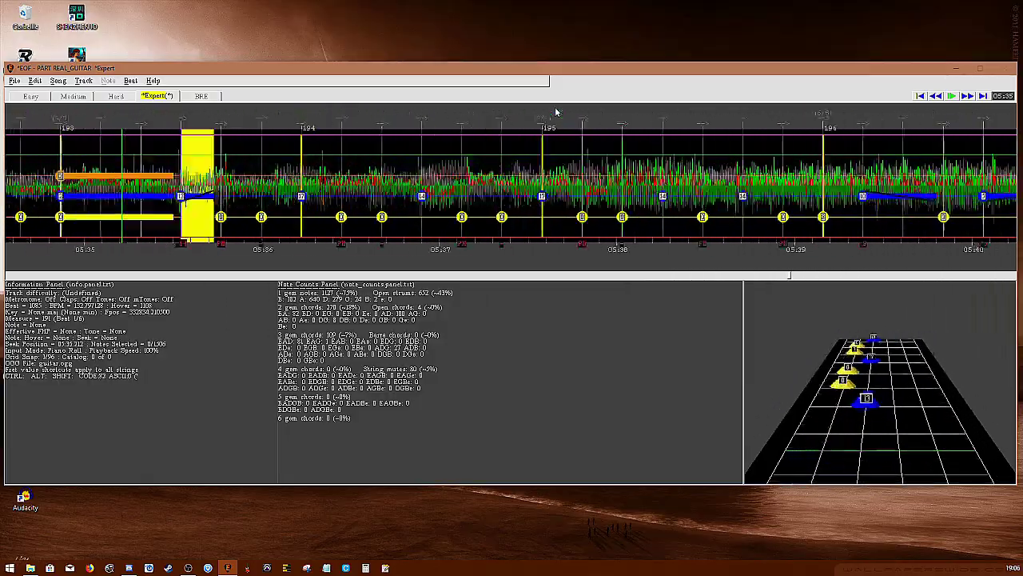
{"action": "left_click_drag", "start_coordinate": [125, 120], "coordinate": [564, 119]}
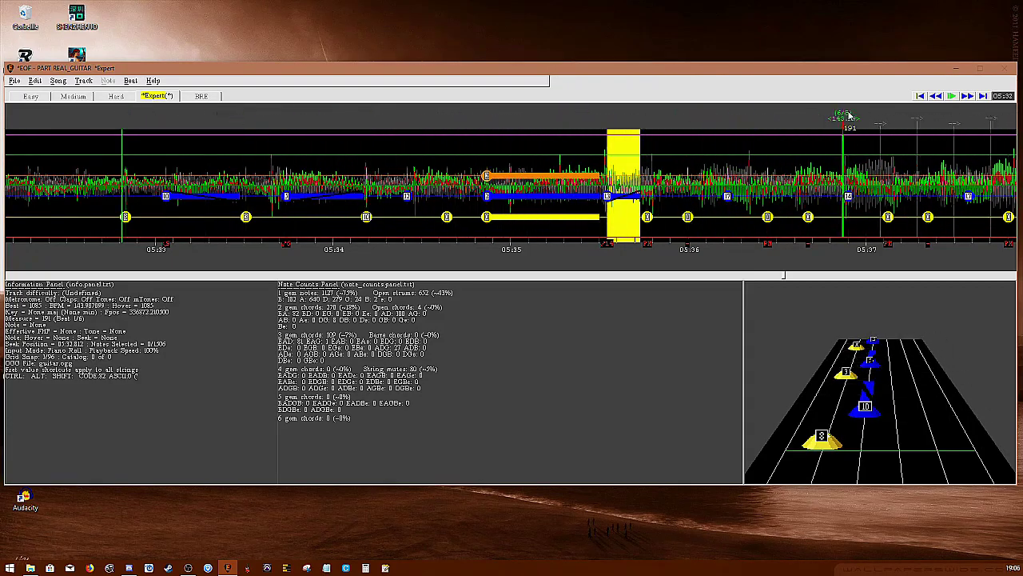
{"action": "left_click_drag", "start_coordinate": [849, 115], "coordinate": [896, 115]}
{"action": "key", "text": "Right"}
{"action": "key", "text": "Left"}
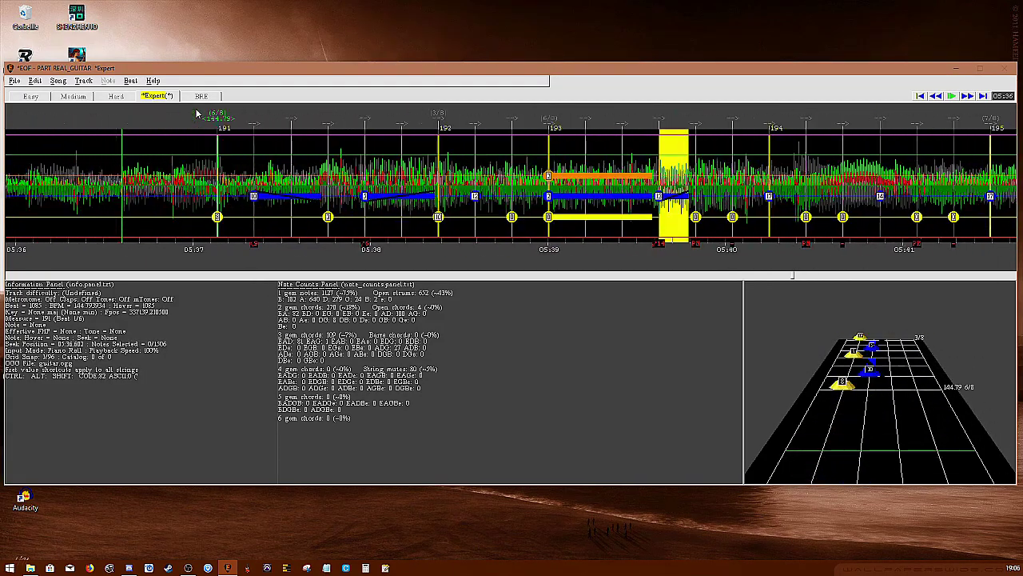
{"action": "left_click_drag", "start_coordinate": [220, 115], "coordinate": [363, 115]}
{"action": "key", "text": "space"}
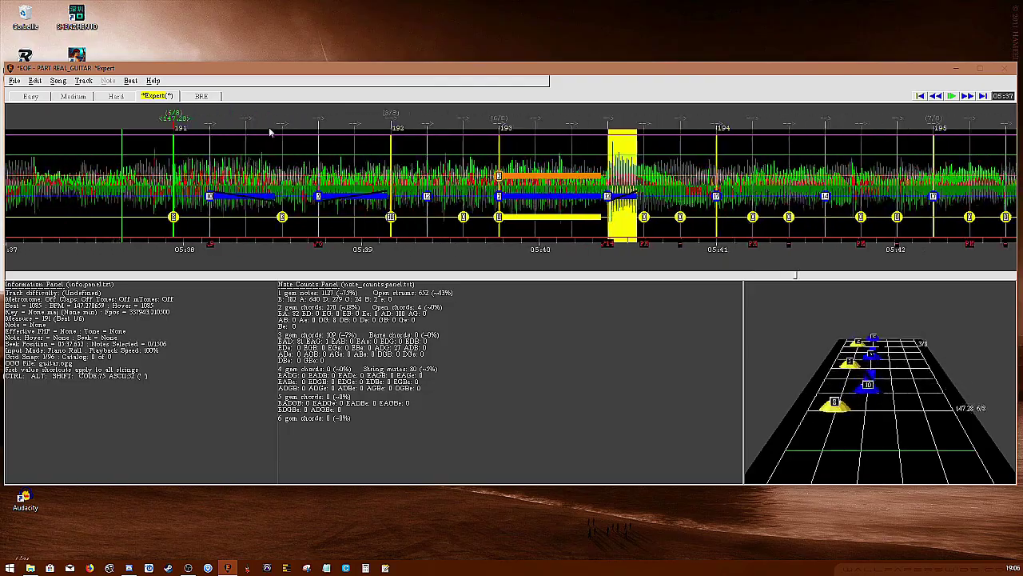
{"action": "key", "text": "space"}
- Move the beat marker at the start of measure 190 later to about 5:36.9 and play back the passage
{"action": "key", "text": "Left"}
{"action": "key", "text": "Right"}
{"action": "key", "text": "space"}
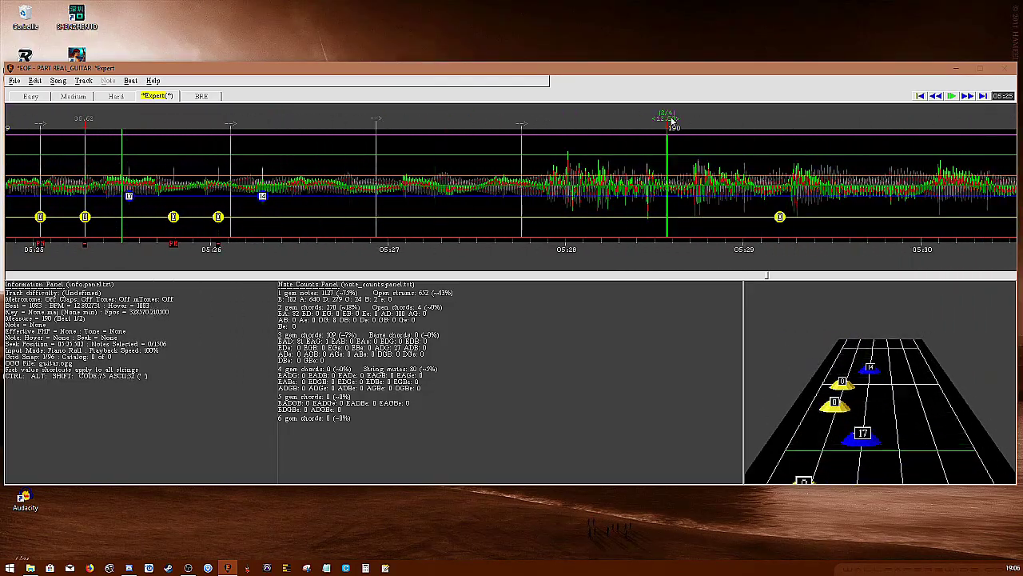
{"action": "key", "text": "Right"}
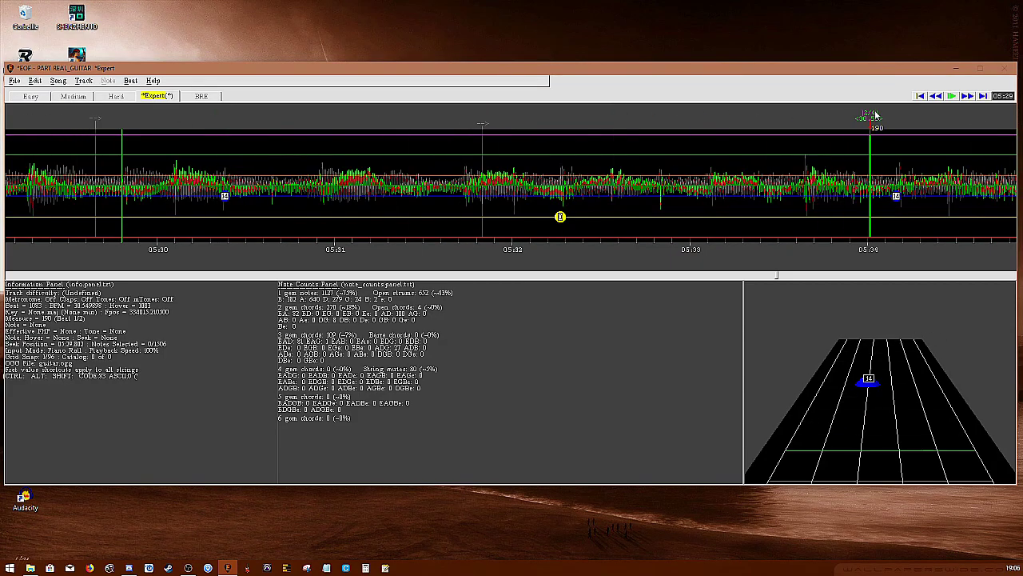
{"action": "left_click_drag", "start_coordinate": [875, 114], "coordinate": [920, 114]}
{"action": "key", "text": "Right"}
{"action": "mouse_move", "coordinate": [686, 112]}
{"action": "left_mouse_down"}
{"action": "mouse_move", "coordinate": [798, 116]}
{"action": "mouse_move", "coordinate": [702, 126]}
{"action": "left_mouse_up"}
{"action": "key", "text": "space"}
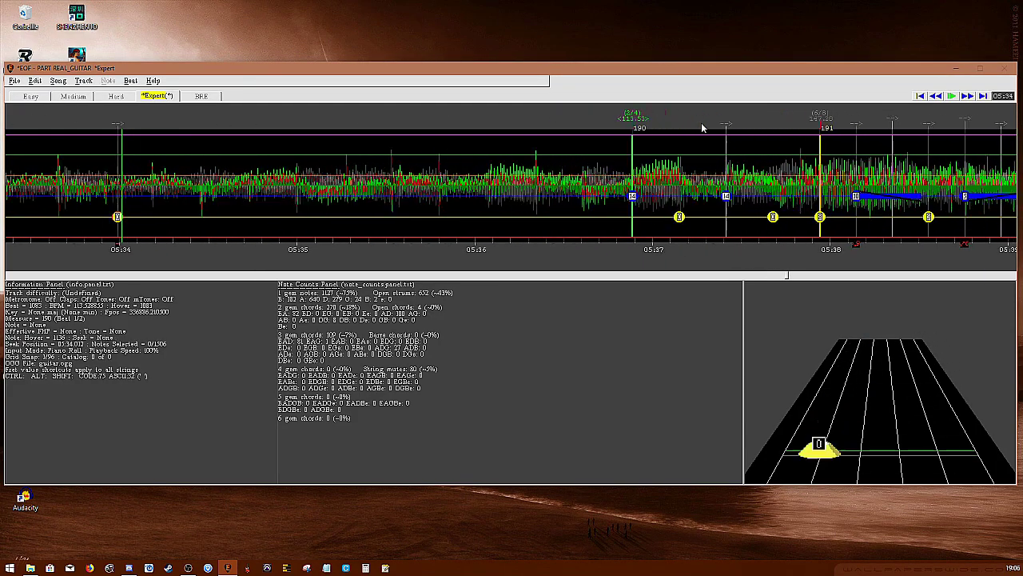
{"action": "key", "text": "space"}
- Move the beat marker at the start of measure 188 later to about 5:33.6 and play back the following measures
{"action": "key", "text": "Left"}
{"action": "scroll", "coordinate": [509, 183], "scroll_direction": "up", "scroll_amount": 8}
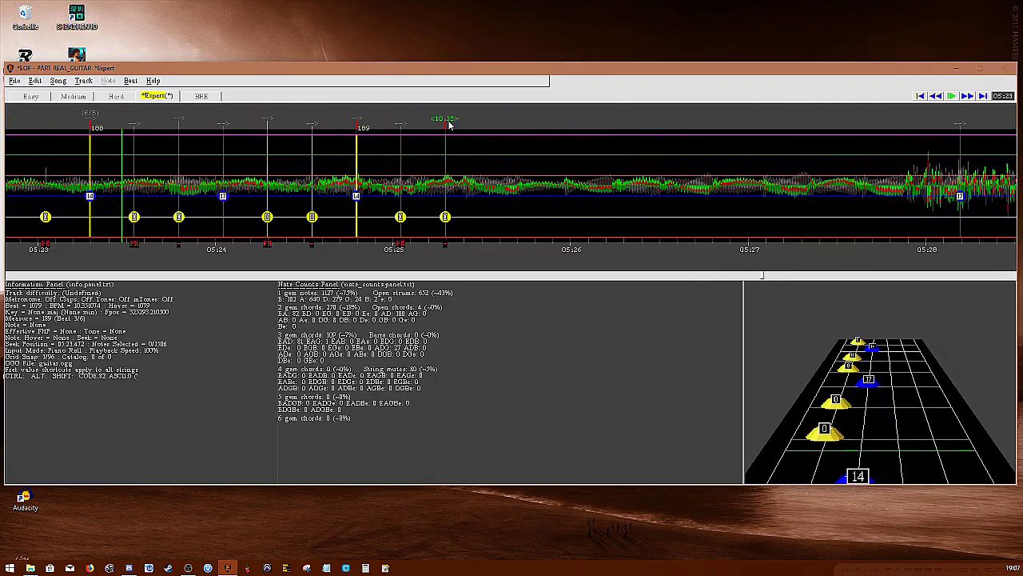
{"action": "left_click_drag", "start_coordinate": [90, 120], "coordinate": [834, 119]}
{"action": "key", "text": "Right"}
{"action": "key", "text": "Right"}
{"action": "left_click_drag", "start_coordinate": [91, 119], "coordinate": [980, 119]}
{"action": "key", "text": "Right"}
{"action": "key", "text": "Left"}
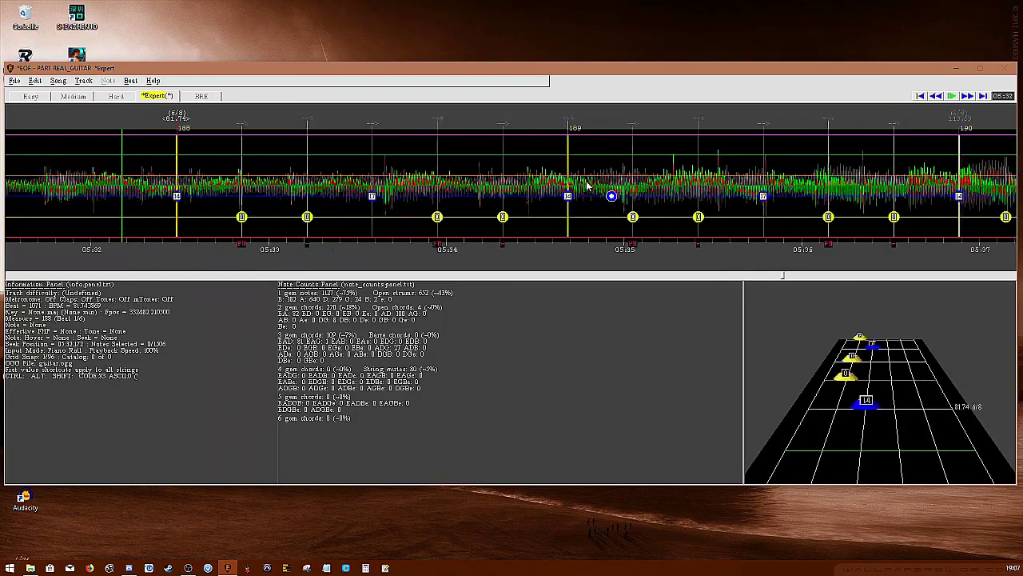
{"action": "left_click_drag", "start_coordinate": [301, 116], "coordinate": [508, 118]}
{"action": "key", "text": "space"}
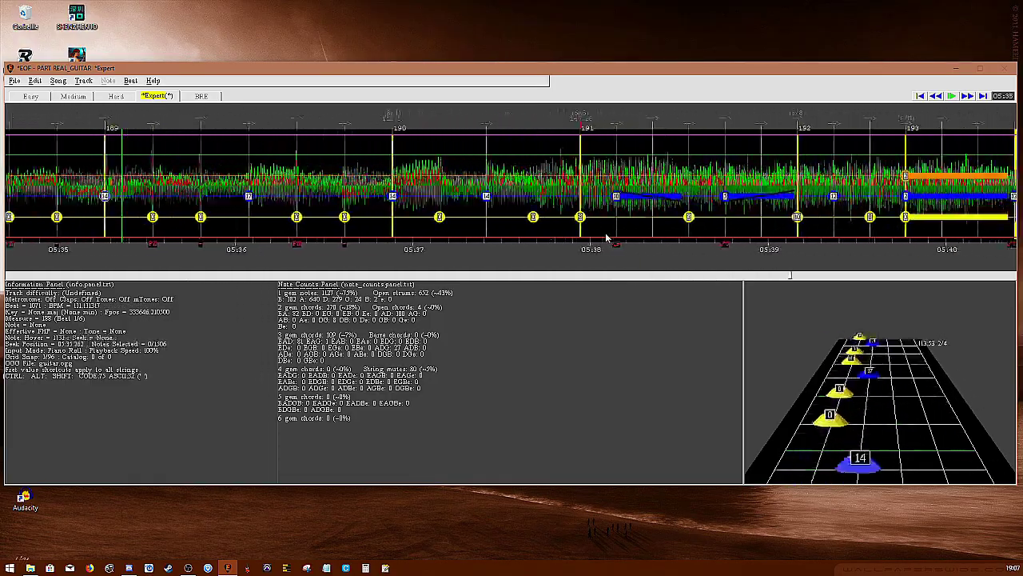
{"action": "key", "text": "space"}
- Move the beat marker at the start of measure 187 later to about 5:32.6, evening out the beats before measure 188
{"action": "scroll", "coordinate": [606, 237], "scroll_direction": "up", "scroll_amount": 4}
{"action": "scroll", "coordinate": [605, 238], "scroll_direction": "up", "scroll_amount": 16}
{"action": "scroll", "coordinate": [424, 217], "scroll_direction": "up", "scroll_amount": 14}
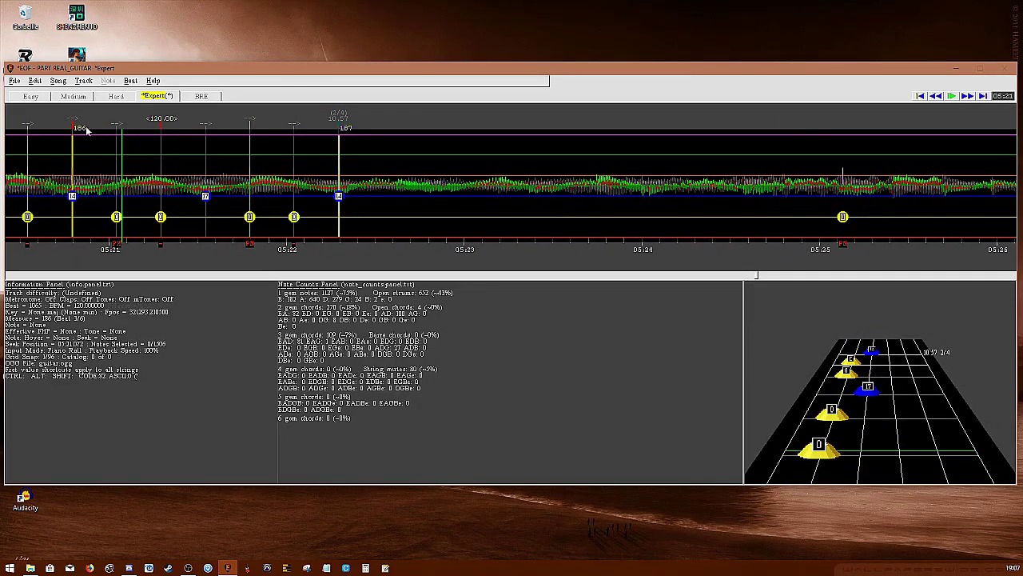
{"action": "scroll", "coordinate": [346, 175], "scroll_direction": "down", "scroll_amount": 7}
{"action": "scroll", "coordinate": [347, 175], "scroll_direction": "down", "scroll_amount": 11}
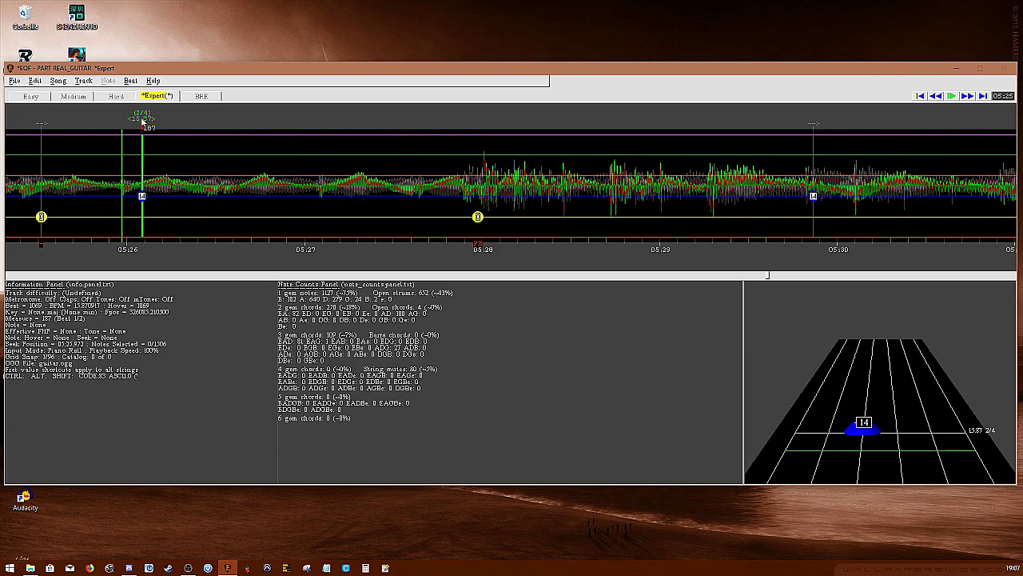
{"action": "mouse_move", "coordinate": [354, 122]}
{"action": "left_mouse_down"}
{"action": "mouse_move", "coordinate": [612, 132]}
{"action": "mouse_move", "coordinate": [565, 129]}
{"action": "left_mouse_up"}
{"action": "key", "text": "Left"}
- Move the beat marker at the start of measure 185 later to about 5:29.3, evening out the beats before measure 187
{"action": "scroll", "coordinate": [408, 208], "scroll_direction": "up", "scroll_amount": 20}
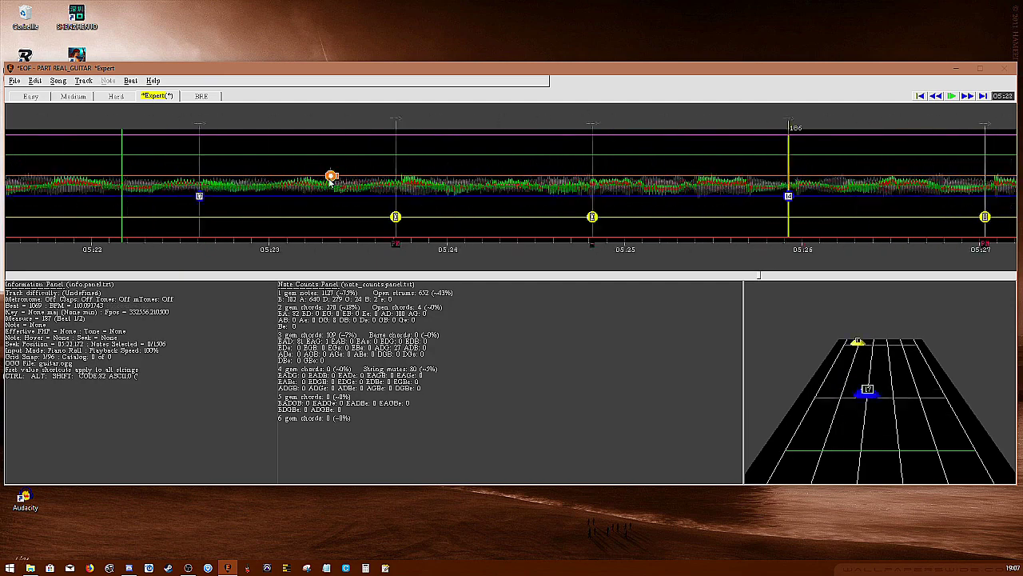
{"action": "scroll", "coordinate": [887, 147], "scroll_direction": "down", "scroll_amount": 8}
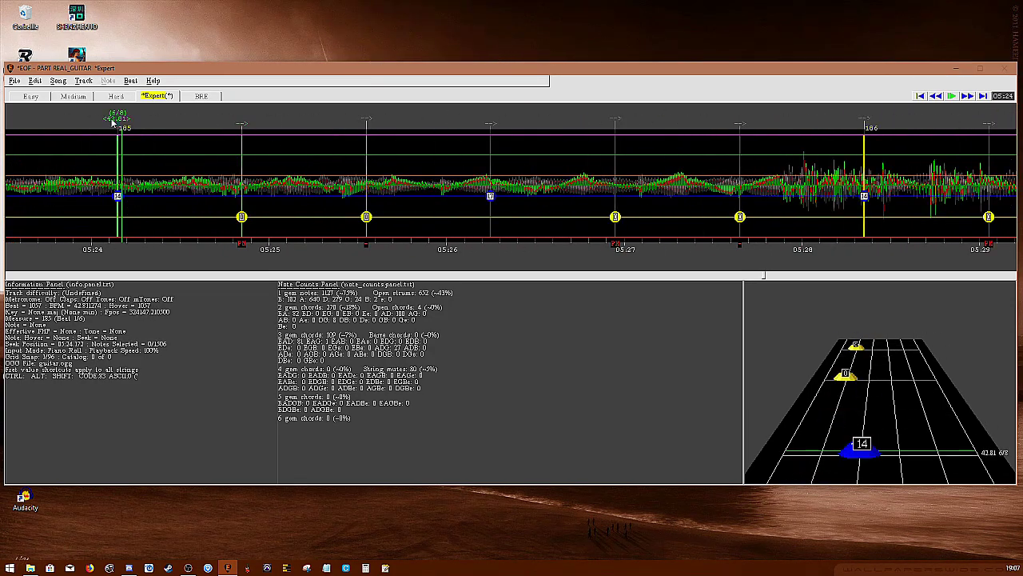
{"action": "scroll", "coordinate": [752, 144], "scroll_direction": "down", "scroll_amount": 2}
{"action": "scroll", "coordinate": [752, 145], "scroll_direction": "down", "scroll_amount": 5}
{"action": "left_click_drag", "start_coordinate": [134, 123], "coordinate": [318, 123]}
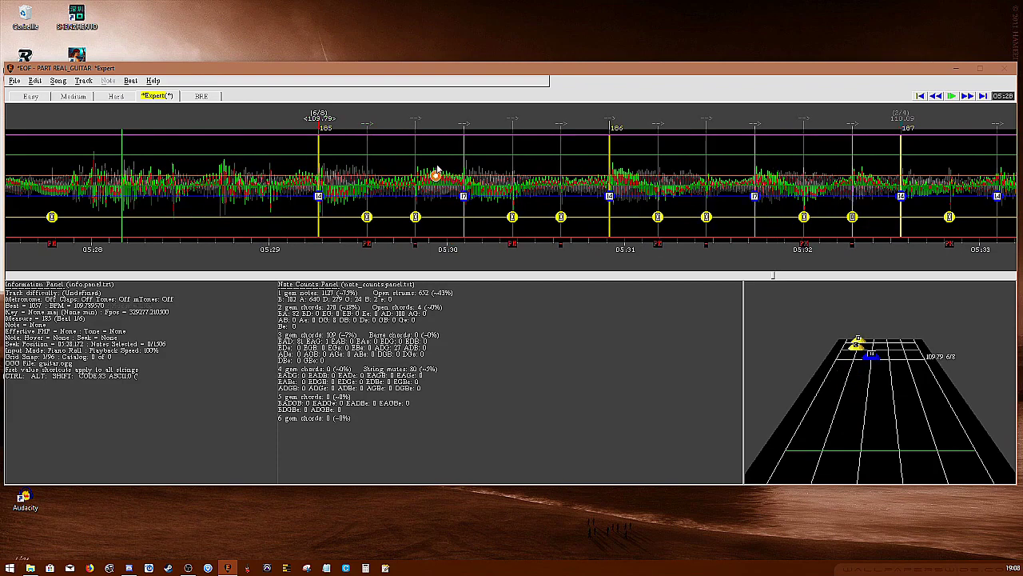
- Move the beat marker at the start of measure 184 later to about 5:27.1 and play back the passage
{"action": "scroll", "coordinate": [486, 298], "scroll_direction": "up", "scroll_amount": 20}
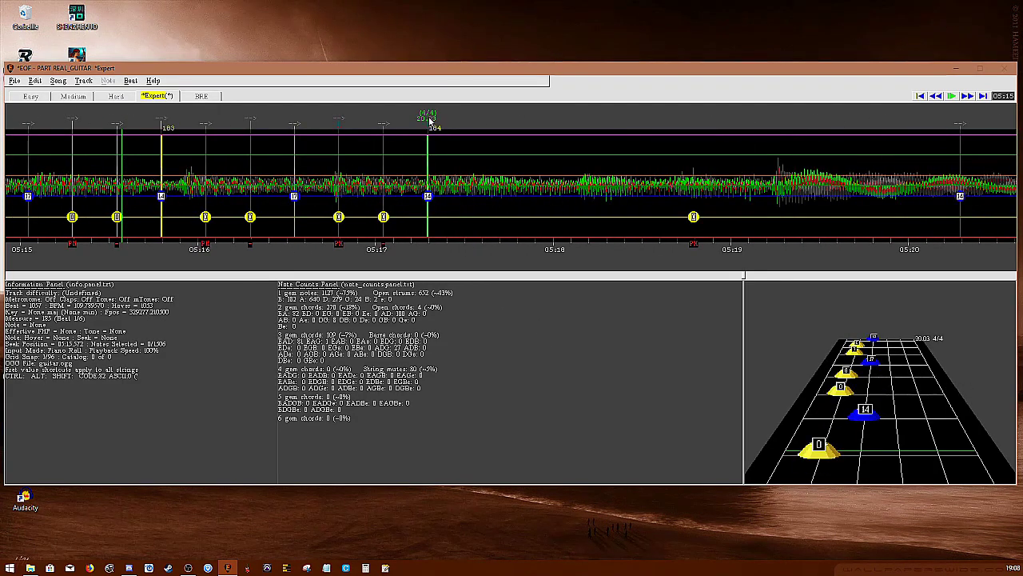
{"action": "scroll", "coordinate": [338, 118], "scroll_direction": "up", "scroll_amount": 3}
{"action": "left_click_drag", "start_coordinate": [659, 122], "coordinate": [1012, 122]}
{"action": "scroll", "coordinate": [608, 123], "scroll_direction": "down", "scroll_amount": 9}
{"action": "left_click_drag", "start_coordinate": [158, 121], "coordinate": [1010, 122]}
{"action": "scroll", "coordinate": [607, 128], "scroll_direction": "down", "scroll_amount": 9}
{"action": "mouse_move", "coordinate": [278, 134]}
{"action": "left_mouse_down"}
{"action": "mouse_move", "coordinate": [857, 124]}
{"action": "mouse_move", "coordinate": [668, 122]}
{"action": "left_mouse_up"}
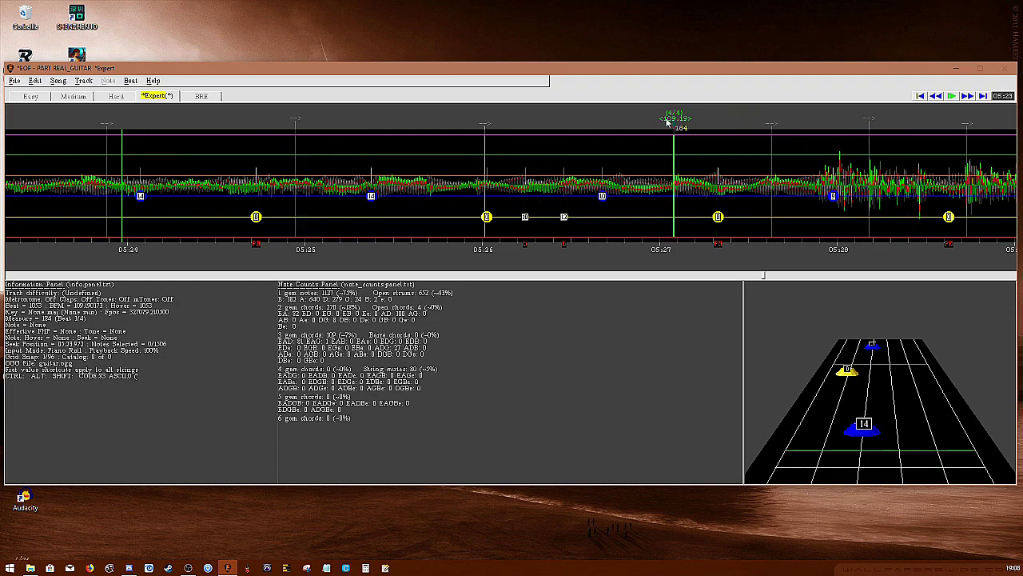
{"action": "key", "text": "Right"}
{"action": "key", "text": "space"}
{"action": "key", "text": "space"}
{"action": "key", "text": "Left"}
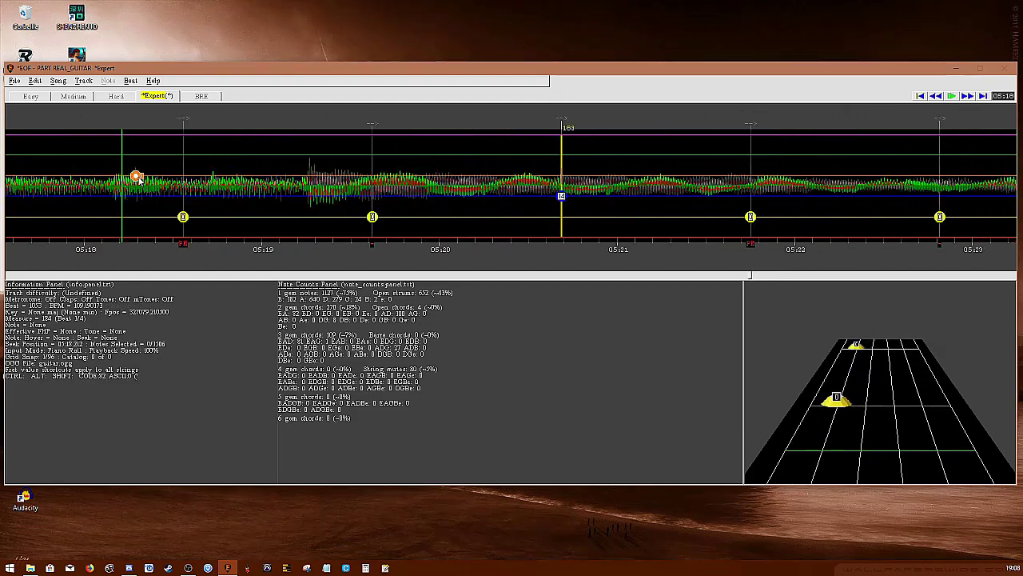
- Move the beat markers at the start of measures 183 and 182 later, to about 5:25.4 and 5:23.7
{"action": "key", "text": "Left"}
{"action": "left_click_drag", "start_coordinate": [313, 122], "coordinate": [579, 118]}
{"action": "key", "text": "Right"}
{"action": "left_click_drag", "start_coordinate": [103, 124], "coordinate": [878, 120]}
{"action": "key", "text": "Right"}
{"action": "left_click_drag", "start_coordinate": [147, 119], "coordinate": [780, 120]}
{"action": "key", "text": "Right"}
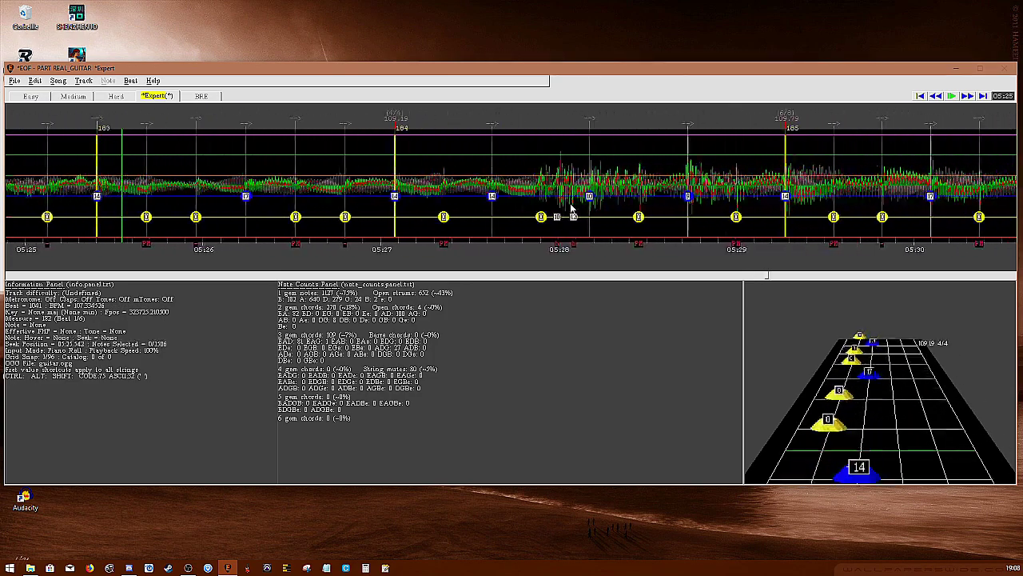
- Move the beat marker at the start of measure 181 later to about 5:22.6, matching the tempo of the neighbouring measures
{"action": "key", "text": "Left"}
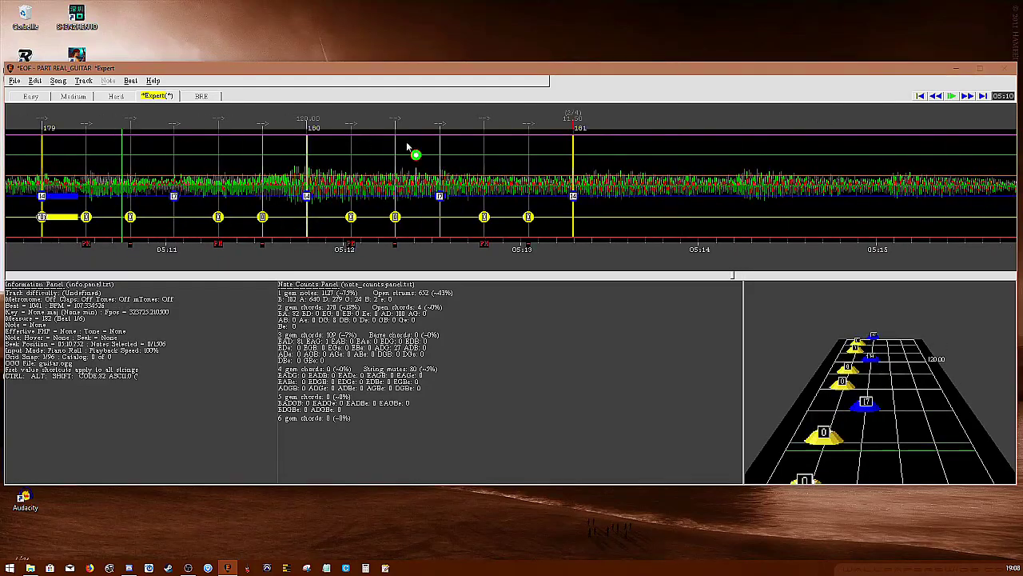
{"action": "key", "text": "Right"}
{"action": "left_click_drag", "start_coordinate": [274, 122], "coordinate": [910, 120]}
{"action": "key", "text": "Right"}
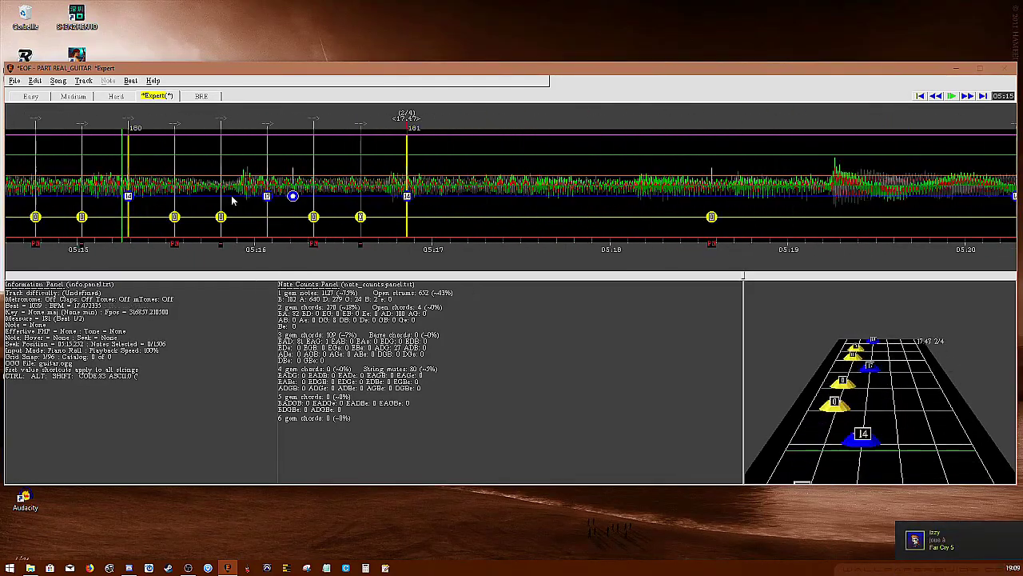
{"action": "scroll", "coordinate": [160, 120], "scroll_direction": "down", "scroll_amount": 4}
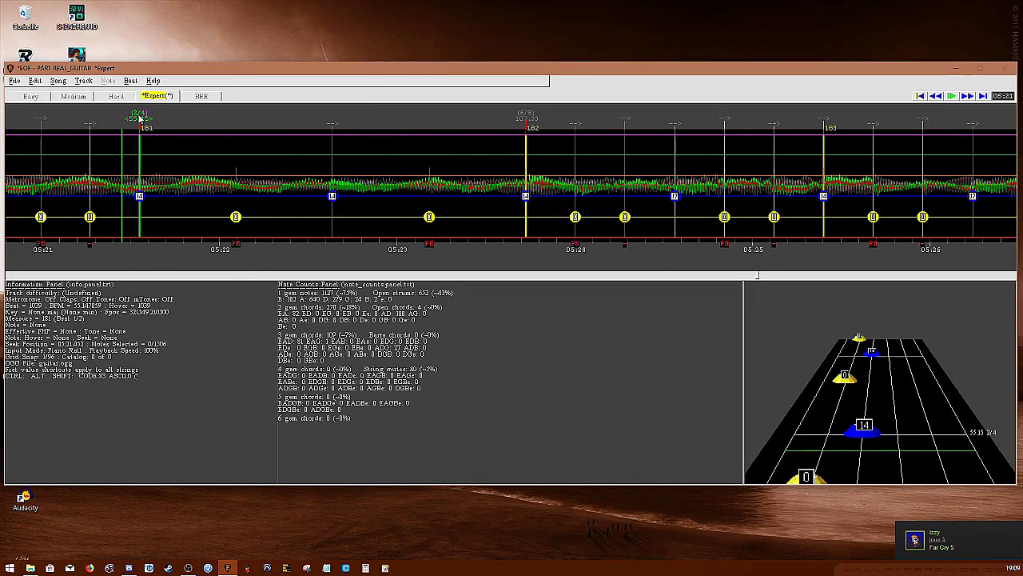
{"action": "left_click_drag", "start_coordinate": [225, 120], "coordinate": [333, 120]}
- Play back the passage from about 4:07 with the metronome on to check the beat alignment
{"action": "key", "text": "Right"}
{"action": "key", "text": "Left"}
{"action": "key", "text": "Left"}
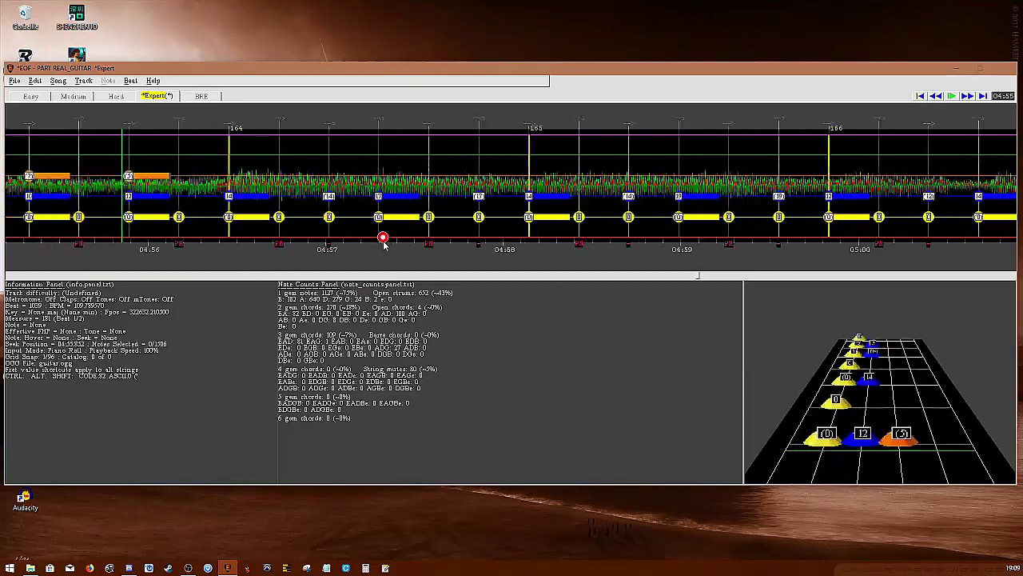
{"action": "scroll", "coordinate": [383, 238], "scroll_direction": "up", "scroll_amount": 20}
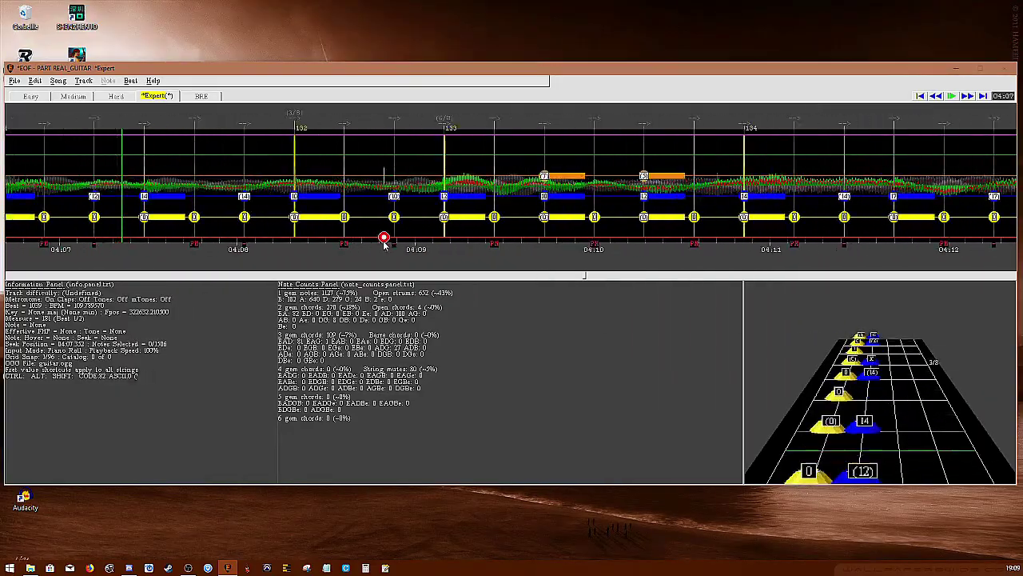
{"action": "key", "text": "space"}
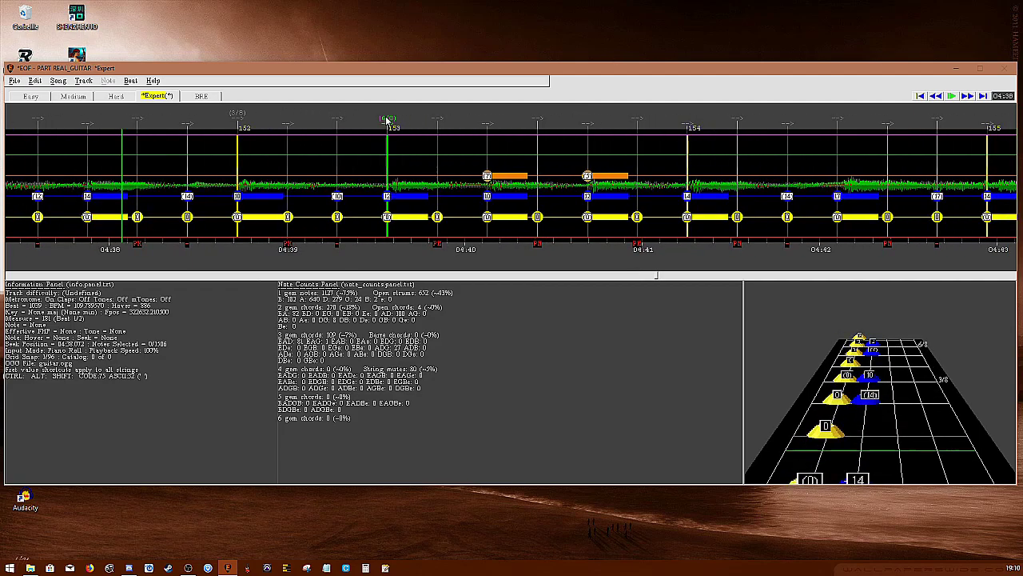
- Nudge the beat markers at the start of measures 153 and 149 to about 4:39.6 and 4:33.6 and play back the passage
{"action": "key", "text": "space"}
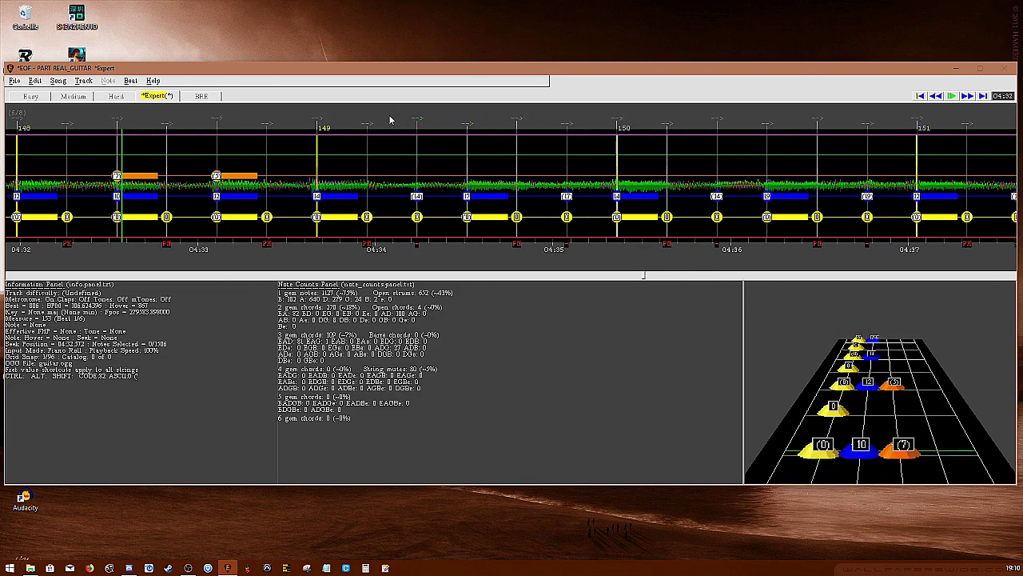
{"action": "left_click_drag", "start_coordinate": [472, 120], "coordinate": [469, 119]}
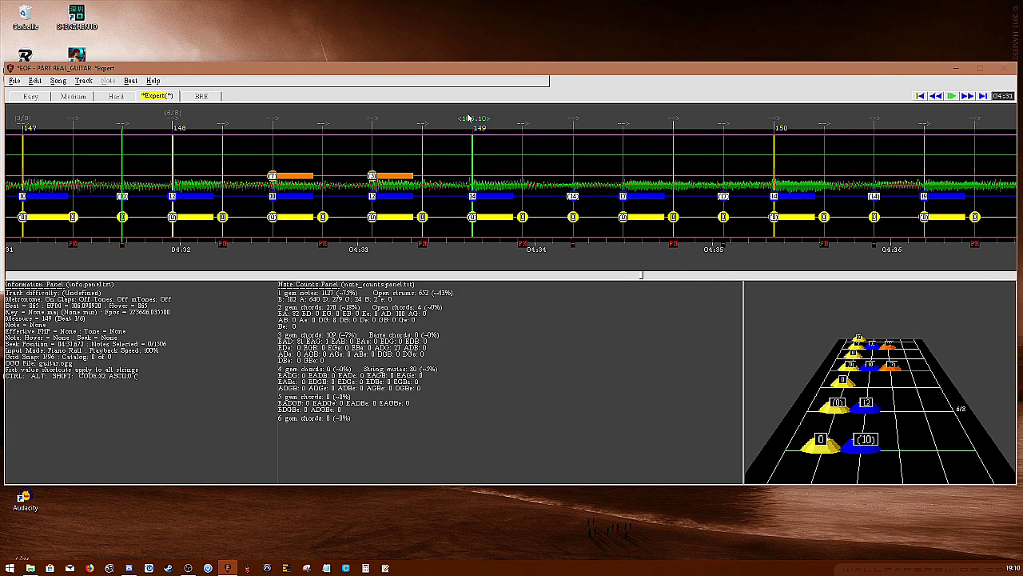
{"action": "key", "text": "Left"}
{"action": "key", "text": "space"}
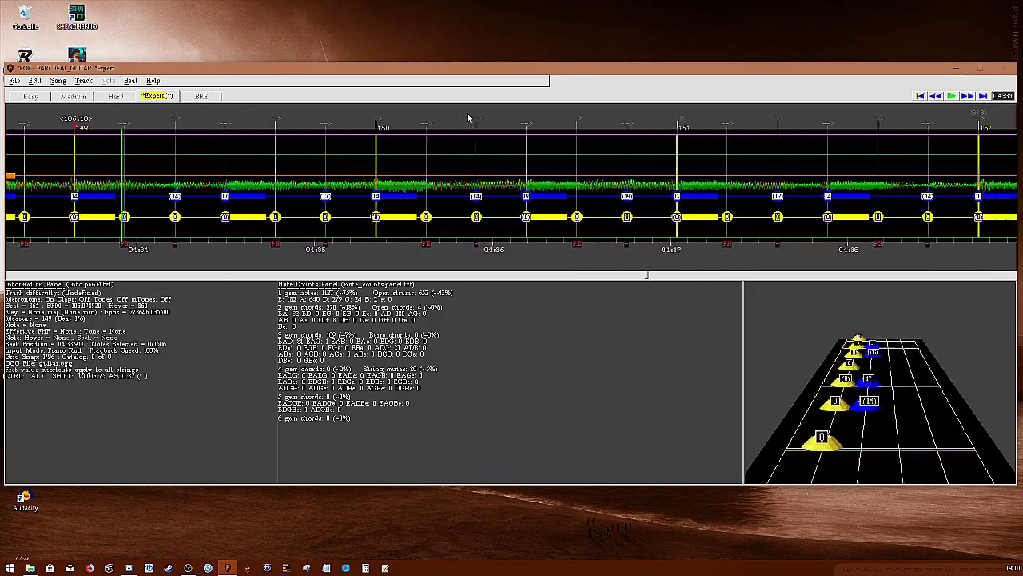
{"action": "key", "text": "Right"}
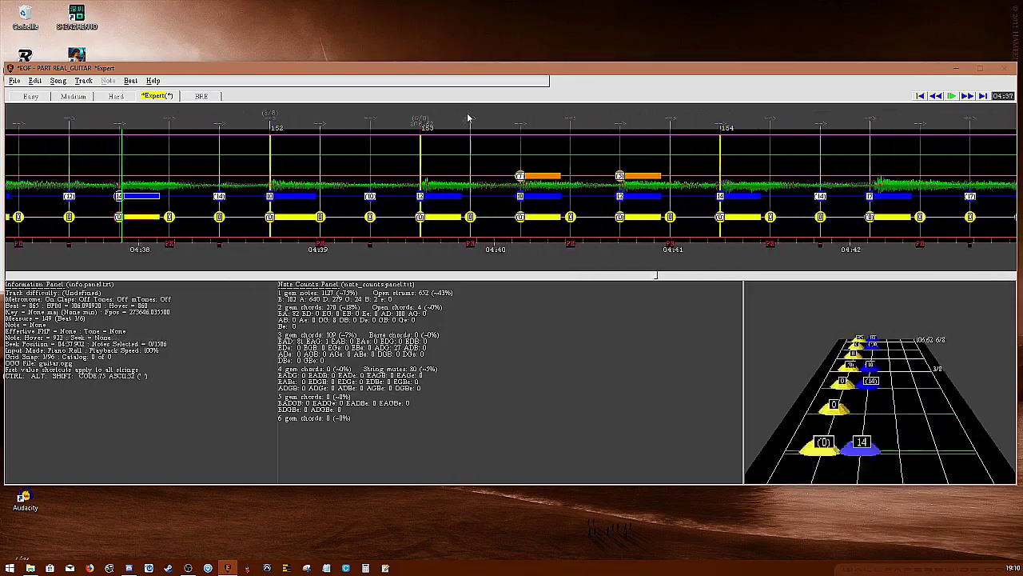
{"action": "key", "text": "Right"}
{"action": "key", "text": "Right"}
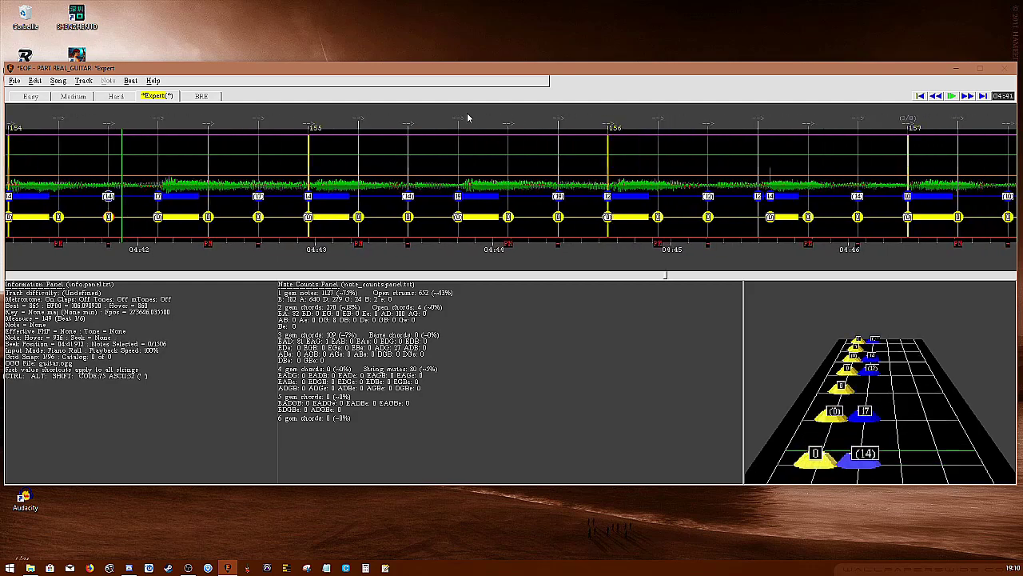
- Nudge the beat markers at the start of measures 155 and 156 to about 4:43.0 and 4:44.7
{"action": "scroll", "coordinate": [467, 118], "scroll_direction": "down", "scroll_amount": 8}
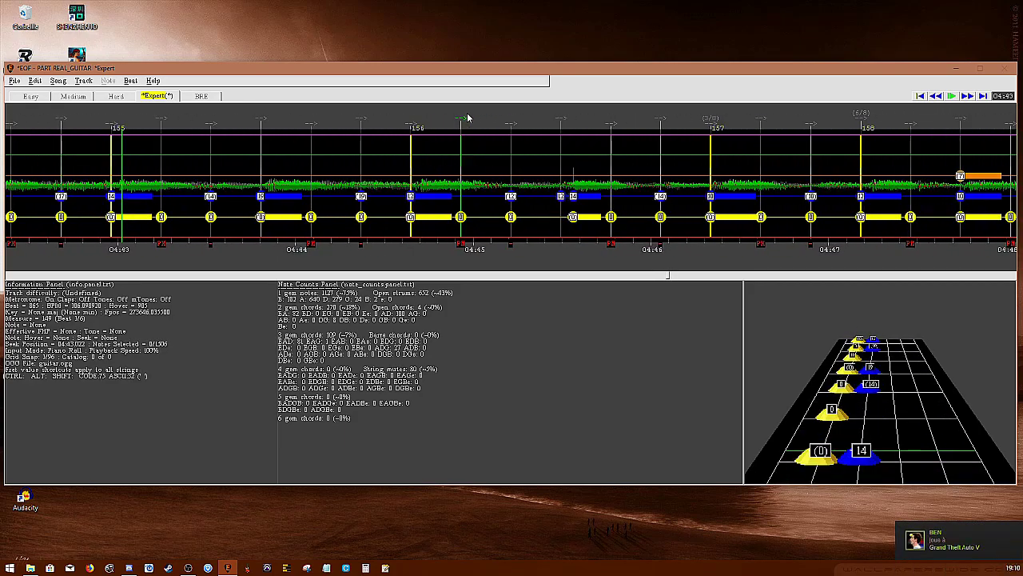
{"action": "scroll", "coordinate": [117, 125], "scroll_direction": "up", "scroll_amount": 13}
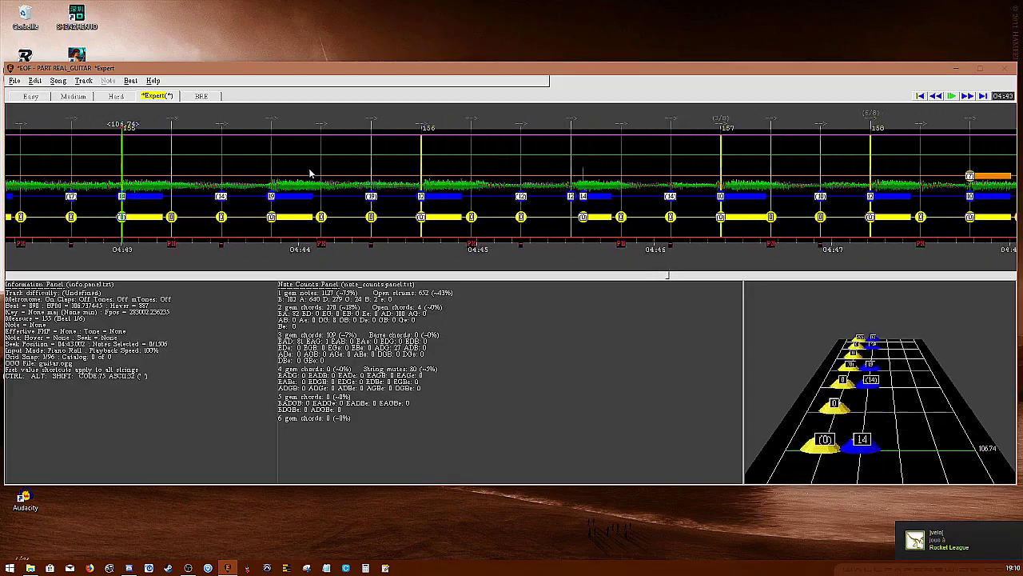
{"action": "scroll", "coordinate": [142, 137], "scroll_direction": "down", "scroll_amount": 10}
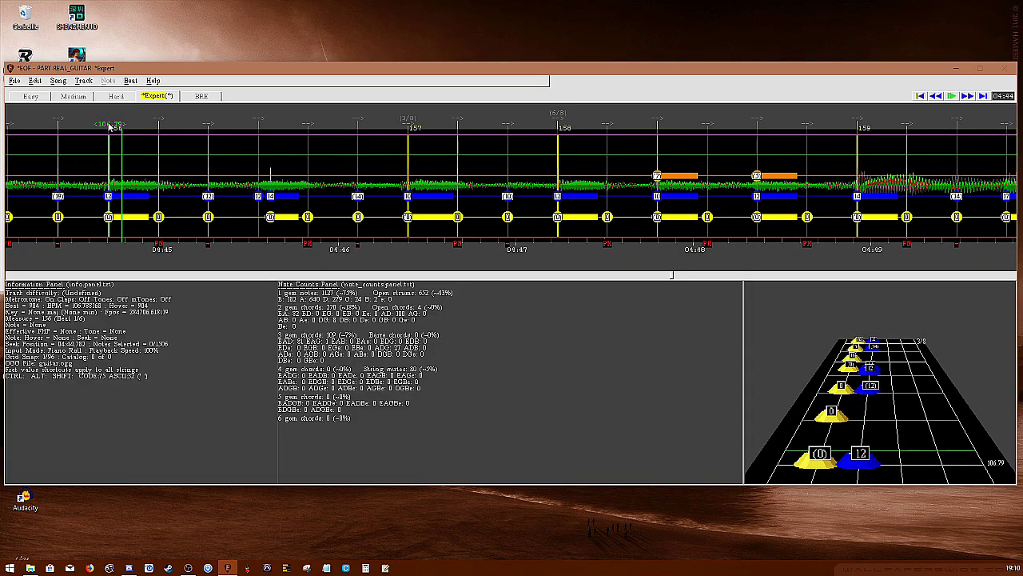
- Examine the beat alignment against the waveform from measure 156 onward
{"action": "scroll", "coordinate": [109, 128], "scroll_direction": "down", "scroll_amount": 20}
{"action": "scroll", "coordinate": [110, 127], "scroll_direction": "up", "scroll_amount": 19}
{"action": "scroll", "coordinate": [109, 127], "scroll_direction": "down", "scroll_amount": 12}
{"action": "scroll", "coordinate": [109, 128], "scroll_direction": "down", "scroll_amount": 20}
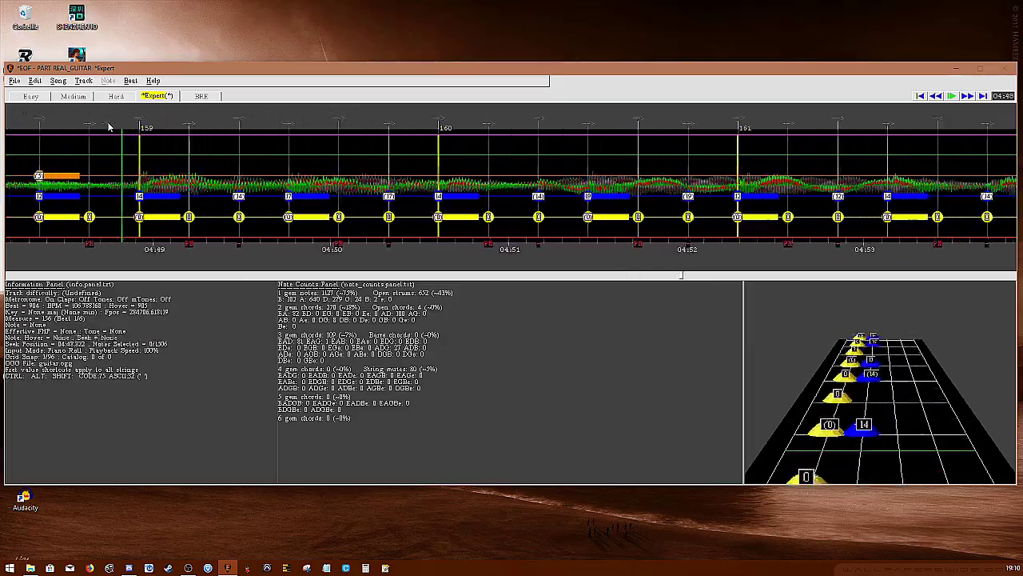
{"action": "scroll", "coordinate": [110, 127], "scroll_direction": "down", "scroll_amount": 20}
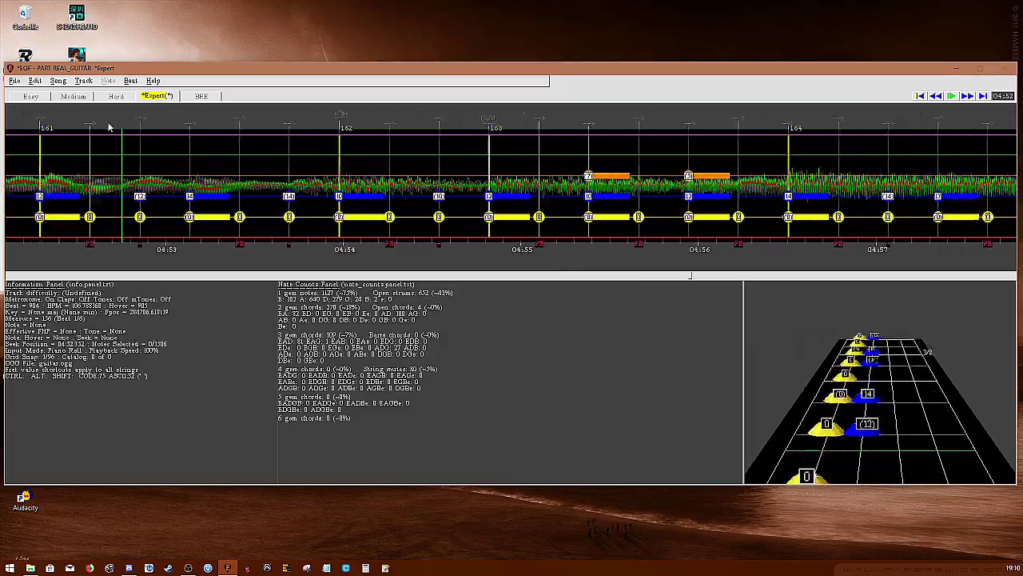
{"action": "scroll", "coordinate": [110, 128], "scroll_direction": "down", "scroll_amount": 20}
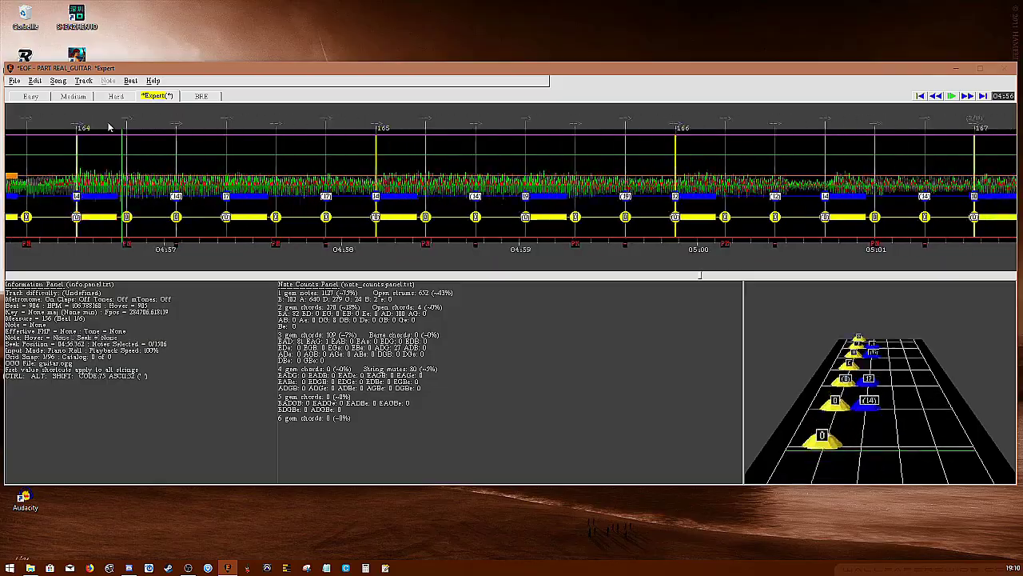
{"action": "scroll", "coordinate": [109, 128], "scroll_direction": "down", "scroll_amount": 12}
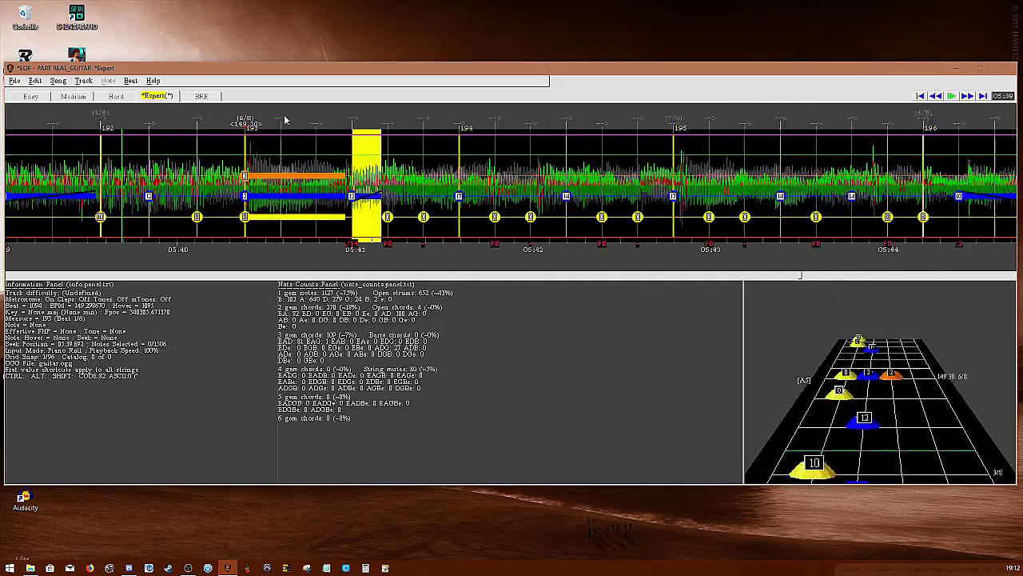
- Set the tempo from the start of measure 193 to 110 BPM
{"action": "left_click", "coordinate": [130, 81]}
{"action": "left_click", "coordinate": [148, 93]}
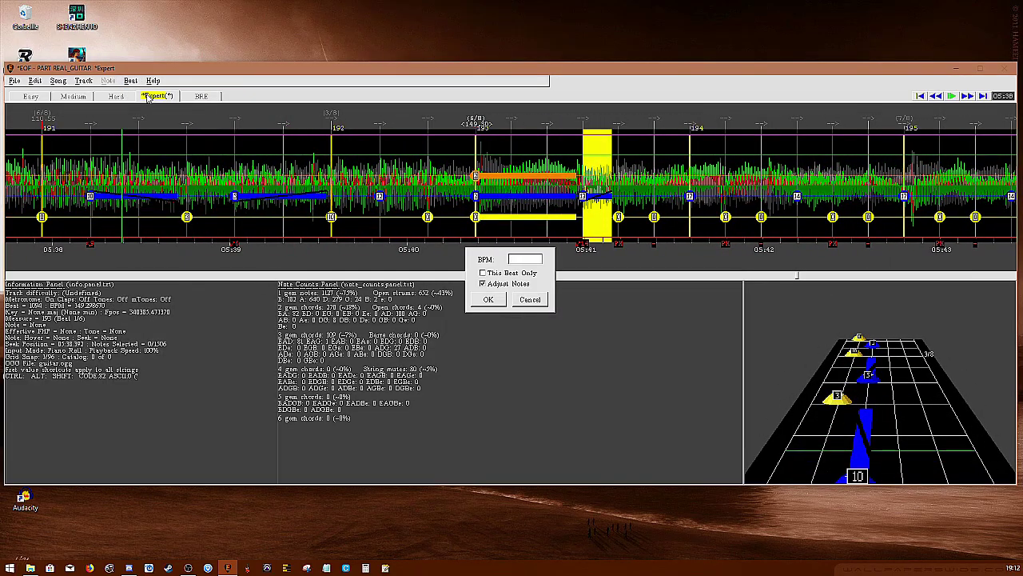
{"action": "type", "text": "110"}
{"action": "key", "text": "Return"}
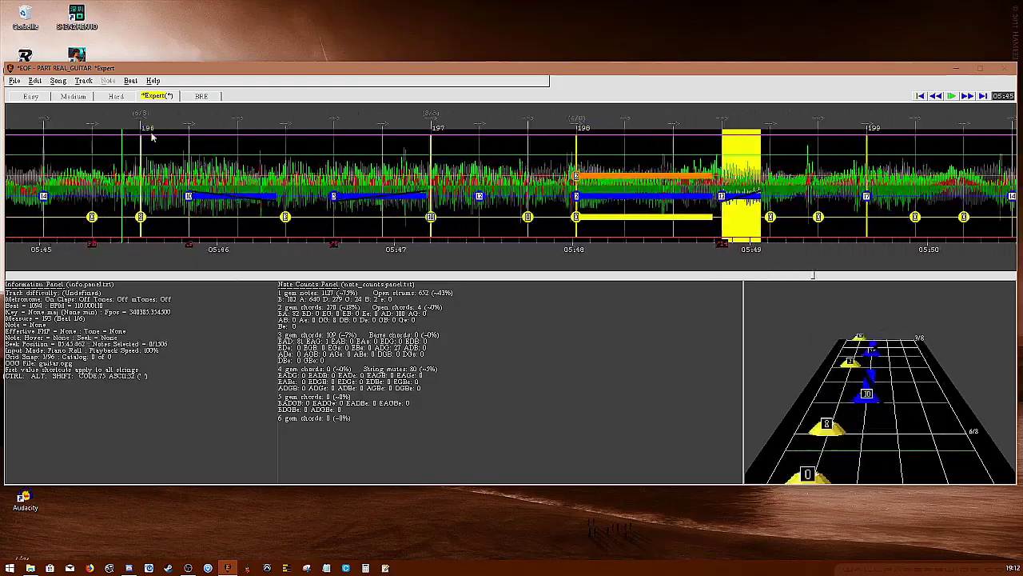
- Nudge the beat marker at the start of measure 196 to about 5:45.5 and play back the following measures
{"action": "left_click_drag", "start_coordinate": [197, 119], "coordinate": [197, 119]}
{"action": "scroll", "coordinate": [197, 119], "scroll_direction": "up", "scroll_amount": 8}
{"action": "key", "text": "space"}
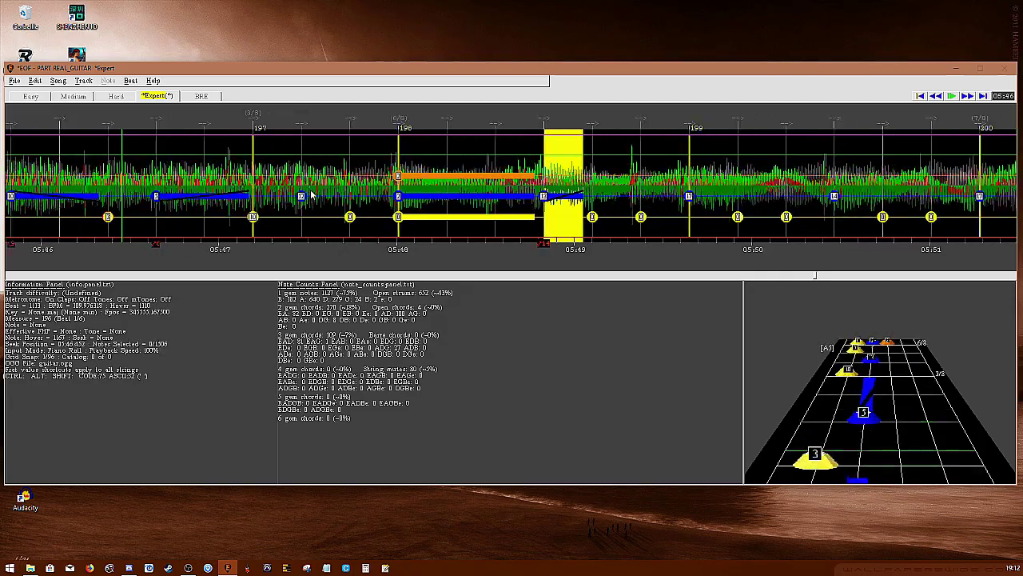
- Move the beat marker at the start of measure 198 slightly earlier to about 5:47.97 and recheck measure 196
{"action": "key", "text": "space"}
{"action": "key", "text": "Left"}
{"action": "key", "text": "Left"}
{"action": "key", "text": "Left"}
{"action": "key", "text": "Left"}
{"action": "key", "text": "Left"}
{"action": "left_click", "coordinate": [322, 120]}
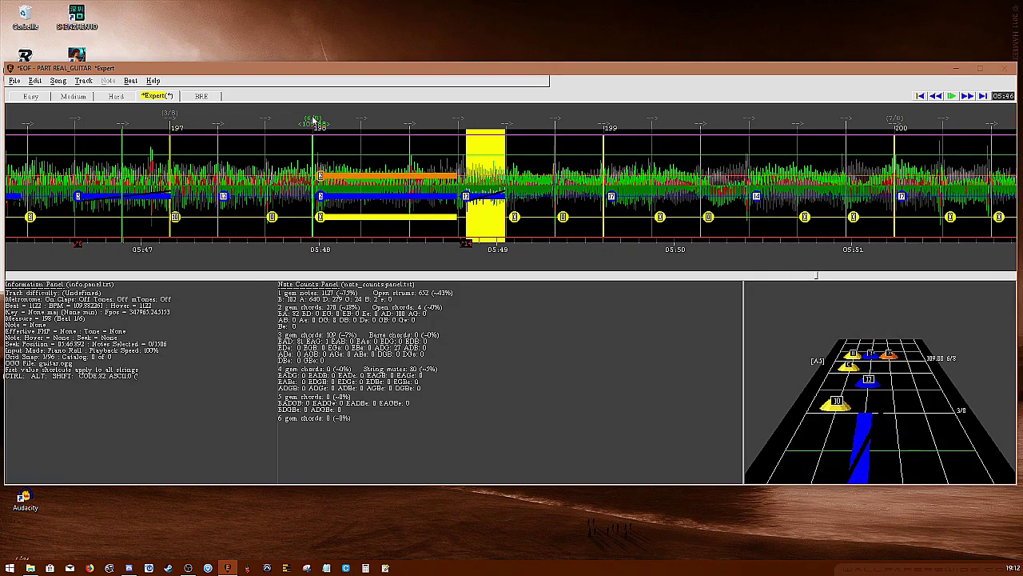
{"action": "scroll", "coordinate": [321, 120], "scroll_direction": "up", "scroll_amount": 8}
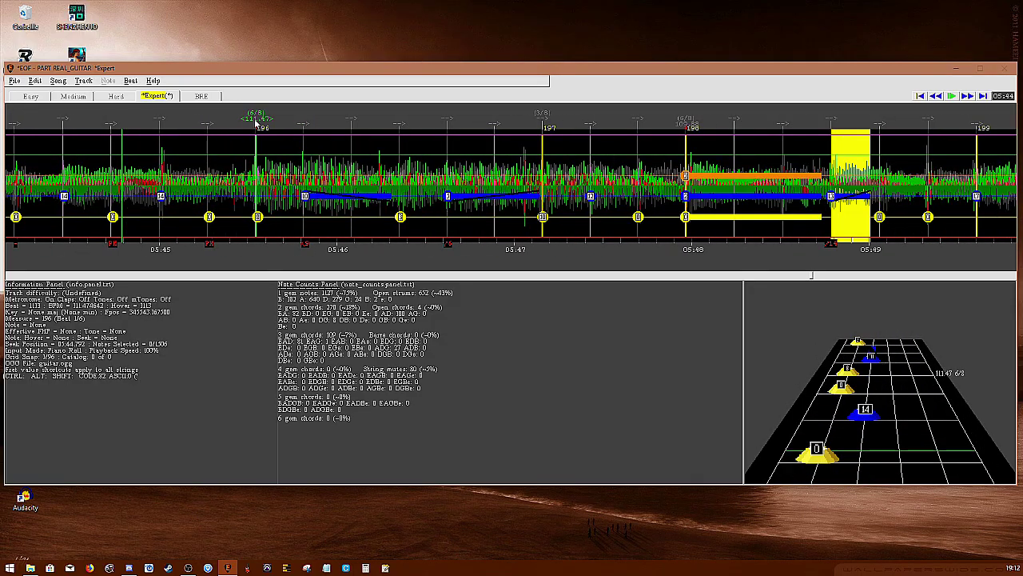
- Adjust the beat markers at the start of measures 201 and 203 to about 5:53.1 and 5:55.5
{"action": "scroll", "coordinate": [429, 146], "scroll_direction": "down", "scroll_amount": 12}
{"action": "scroll", "coordinate": [429, 146], "scroll_direction": "down", "scroll_amount": 12}
{"action": "scroll", "coordinate": [536, 128], "scroll_direction": "down", "scroll_amount": 10}
{"action": "scroll", "coordinate": [529, 134], "scroll_direction": "down", "scroll_amount": 15}
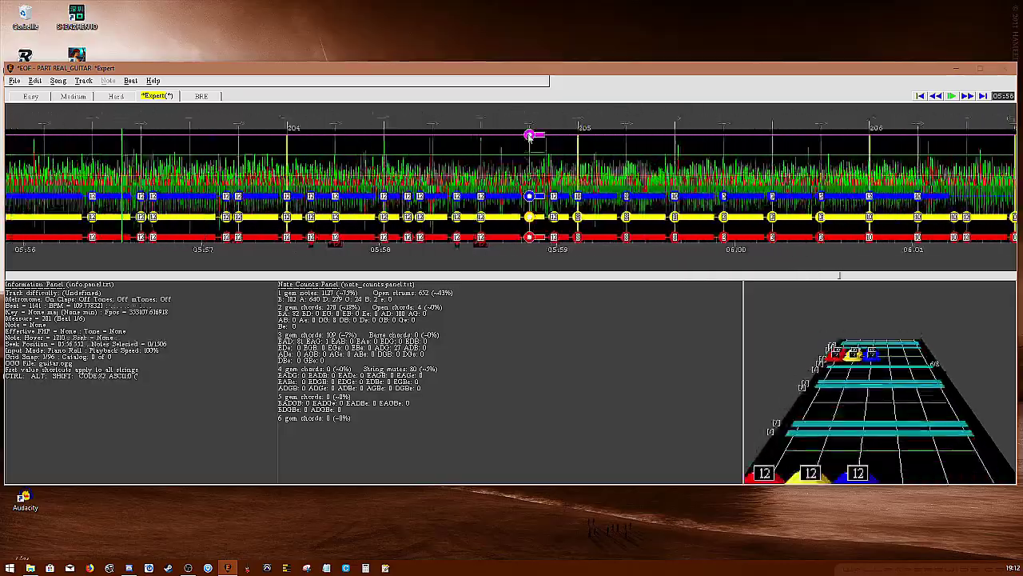
{"action": "scroll", "coordinate": [149, 126], "scroll_direction": "up", "scroll_amount": 11}
{"action": "scroll", "coordinate": [184, 152], "scroll_direction": "down", "scroll_amount": 18}
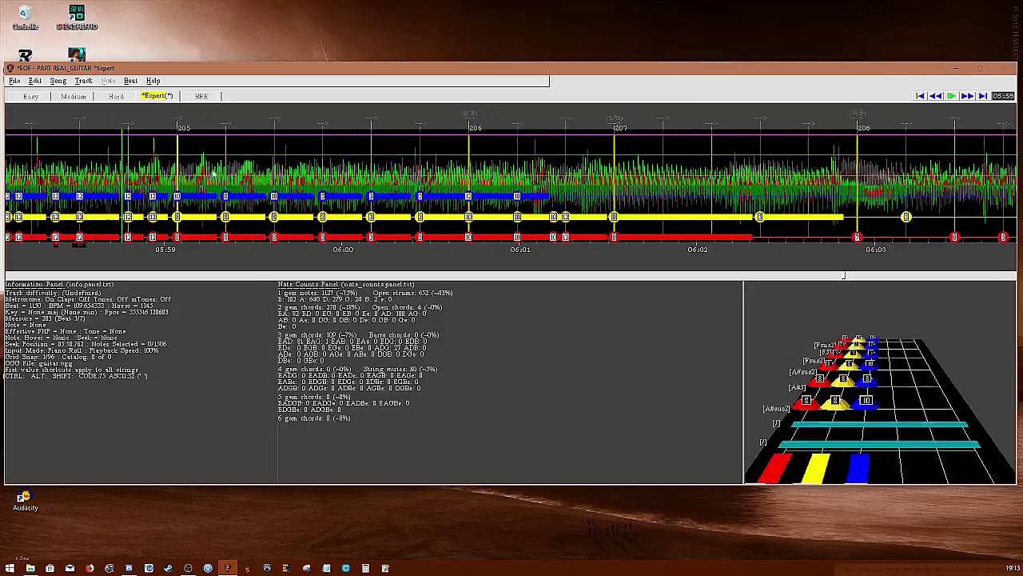
- Move the beat marker at the start of measure 207 slightly earlier to about 6:01.4
{"action": "scroll", "coordinate": [214, 172], "scroll_direction": "down", "scroll_amount": 10}
{"action": "left_click_drag", "start_coordinate": [121, 126], "coordinate": [119, 126]}
{"action": "scroll", "coordinate": [117, 126], "scroll_direction": "up", "scroll_amount": 20}
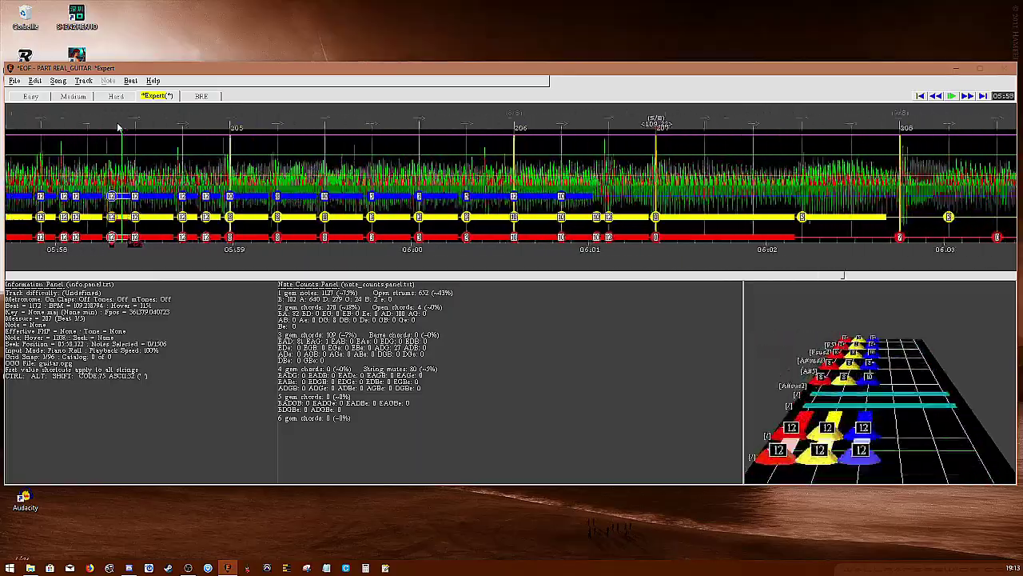
- Move the beat marker at the start of measure 205 slightly earlier to about 5:58.9 and play back the following measures
{"action": "key", "text": "space"}
{"action": "key", "text": "Left"}
{"action": "left_click_drag", "start_coordinate": [286, 120], "coordinate": [278, 119]}
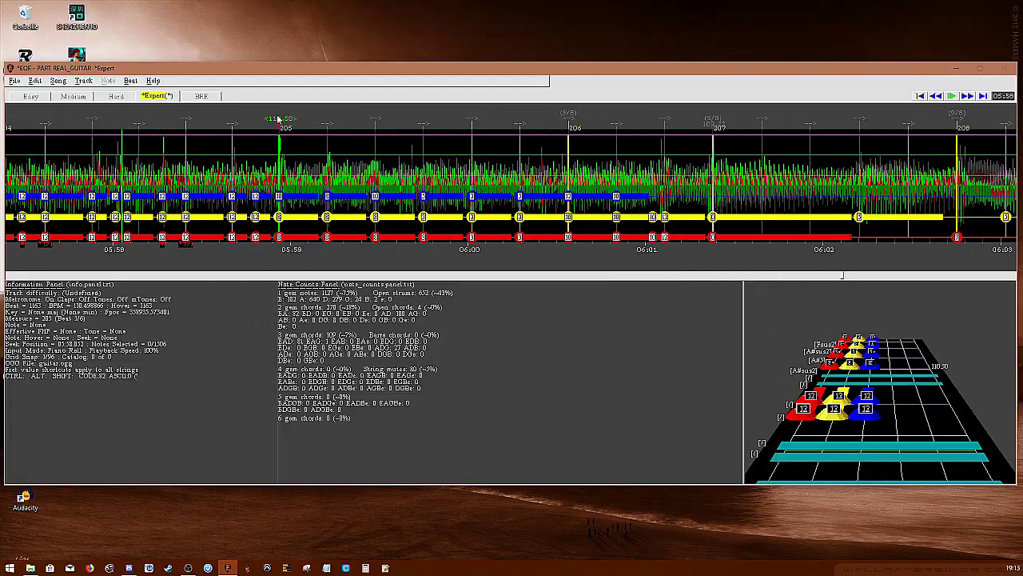
{"action": "key", "text": "space"}
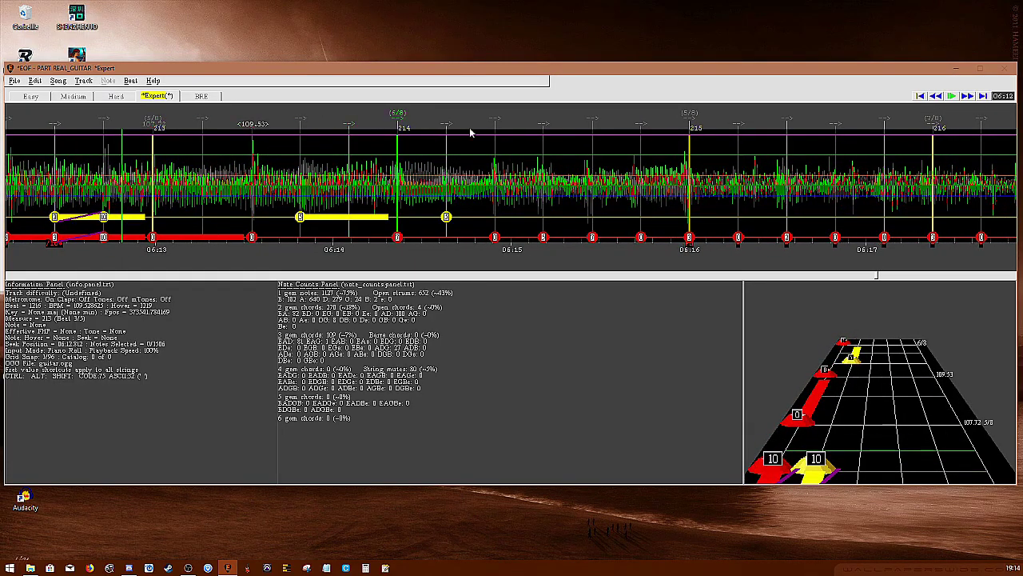
- Move the beat markers at the start of measures 216 and 219 slightly earlier, to about 6:17.3 and 6:22.4, playing back after each
{"action": "left_click_drag", "start_coordinate": [608, 122], "coordinate": [605, 124]}
{"action": "key", "text": "space"}
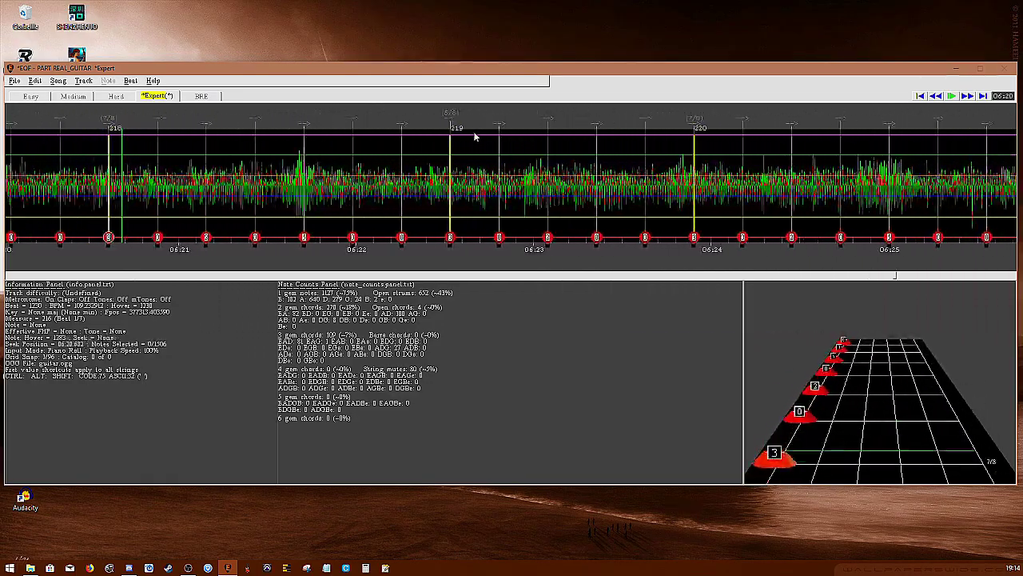
{"action": "left_click_drag", "start_coordinate": [278, 124], "coordinate": [255, 127]}
{"action": "scroll", "coordinate": [254, 126], "scroll_direction": "up", "scroll_amount": 5}
{"action": "key", "text": "space"}
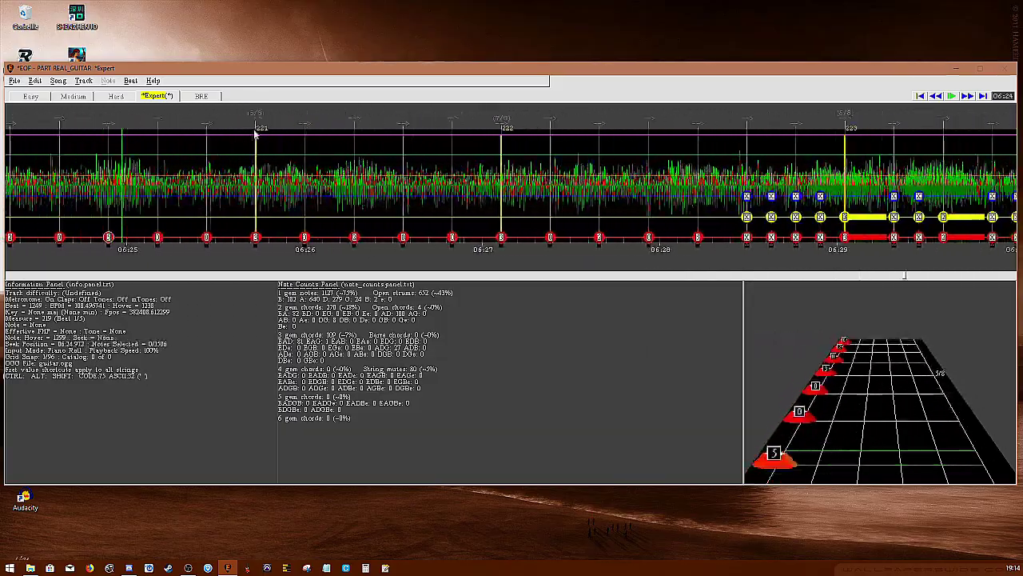
- Move the beat marker at the start of measure 223 earlier to about 6:28.9 and play back the passage
{"action": "left_click_drag", "start_coordinate": [607, 120], "coordinate": [579, 120]}
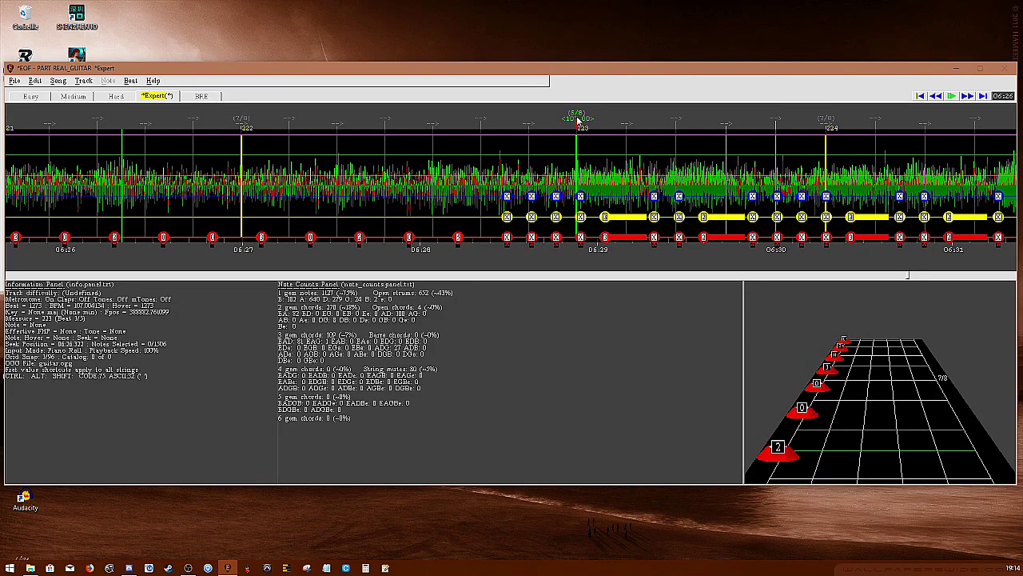
{"action": "key", "text": "r"}
{"action": "key", "text": "space"}
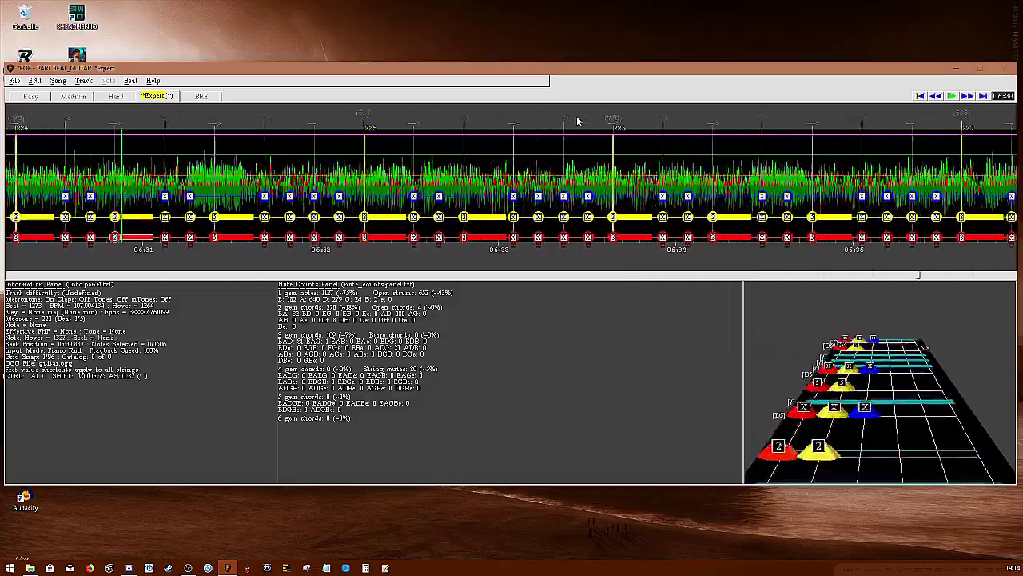
- Move the beat marker at the start of measure 225 earlier to about 6:32.1 and play back up to measure 229
{"action": "key", "text": "space"}
{"action": "left_click_drag", "start_coordinate": [133, 120], "coordinate": [100, 120]}
{"action": "scroll", "coordinate": [102, 122], "scroll_direction": "up", "scroll_amount": 7}
{"action": "key", "text": "space"}
{"action": "scroll", "coordinate": [293, 186], "scroll_direction": "down", "scroll_amount": 4}
{"action": "scroll", "coordinate": [152, 124], "scroll_direction": "down", "scroll_amount": 5}
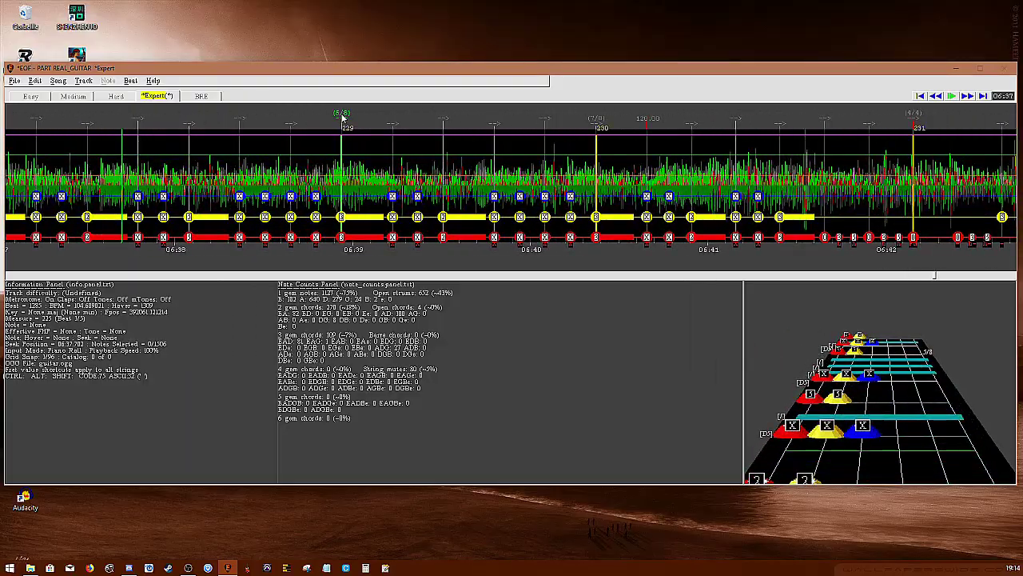
{"action": "scroll", "coordinate": [342, 117], "scroll_direction": "down", "scroll_amount": 2}
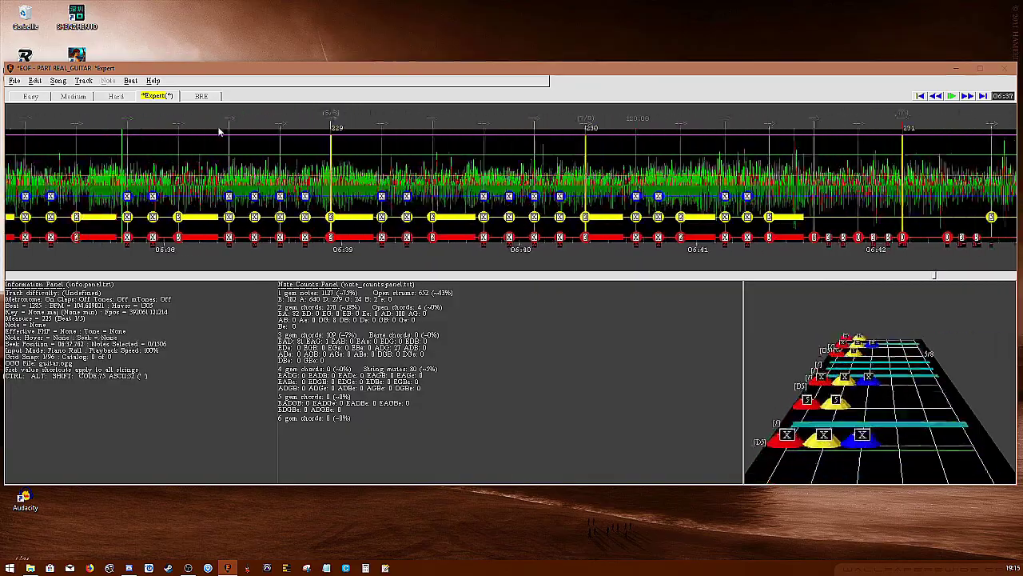
- Move the beat markers at the start of measures 229 and 231 earlier, to about 6:38.4 and 6:41.5, and play back the passage
{"action": "scroll", "coordinate": [119, 120], "scroll_direction": "up", "scroll_amount": 6}
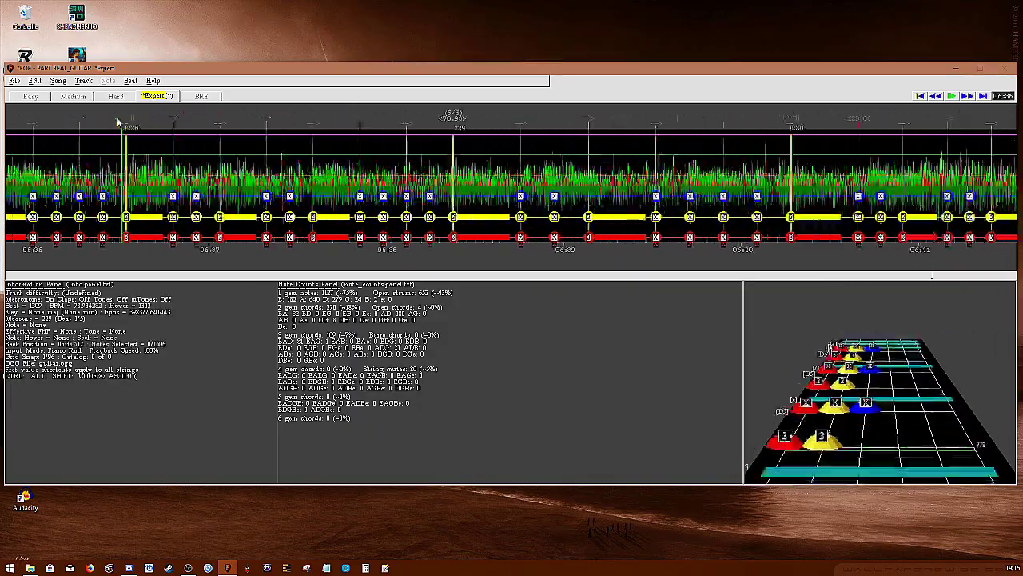
{"action": "scroll", "coordinate": [296, 142], "scroll_direction": "down", "scroll_amount": 8}
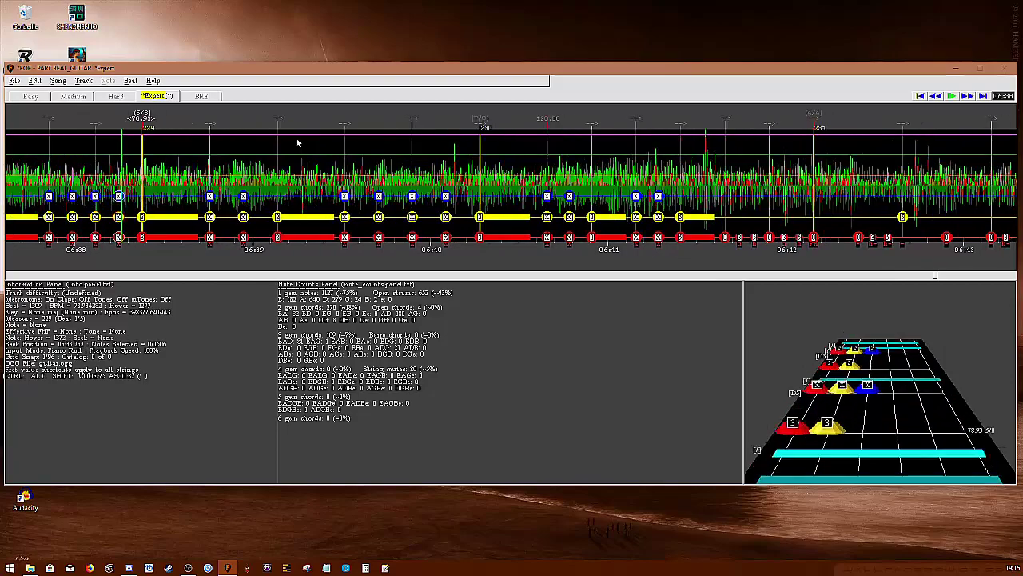
{"action": "scroll", "coordinate": [273, 120], "scroll_direction": "down", "scroll_amount": 1}
{"action": "mouse_move", "coordinate": [537, 118]}
{"action": "left_mouse_down"}
{"action": "mouse_move", "coordinate": [345, 119]}
{"action": "mouse_move", "coordinate": [366, 121]}
{"action": "left_mouse_up"}
{"action": "scroll", "coordinate": [370, 138], "scroll_direction": "up", "scroll_amount": 4}
{"action": "scroll", "coordinate": [379, 148], "scroll_direction": "down", "scroll_amount": 3}
{"action": "left_click_drag", "start_coordinate": [456, 118], "coordinate": [532, 124]}
{"action": "key", "text": "space"}
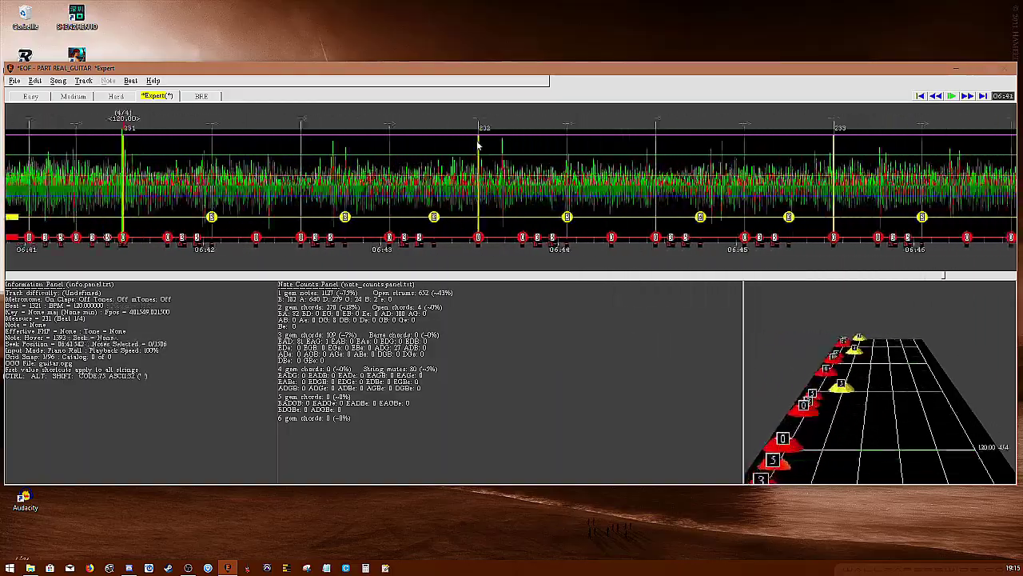
- Move the beat marker at the start of measure 233 slightly later to about 6:45.8
{"action": "key", "text": "space"}
{"action": "key", "text": "Left"}
{"action": "key", "text": "Left"}
{"action": "key", "text": "Left"}
{"action": "key", "text": "Left"}
{"action": "left_click_drag", "start_coordinate": [392, 121], "coordinate": [427, 118]}
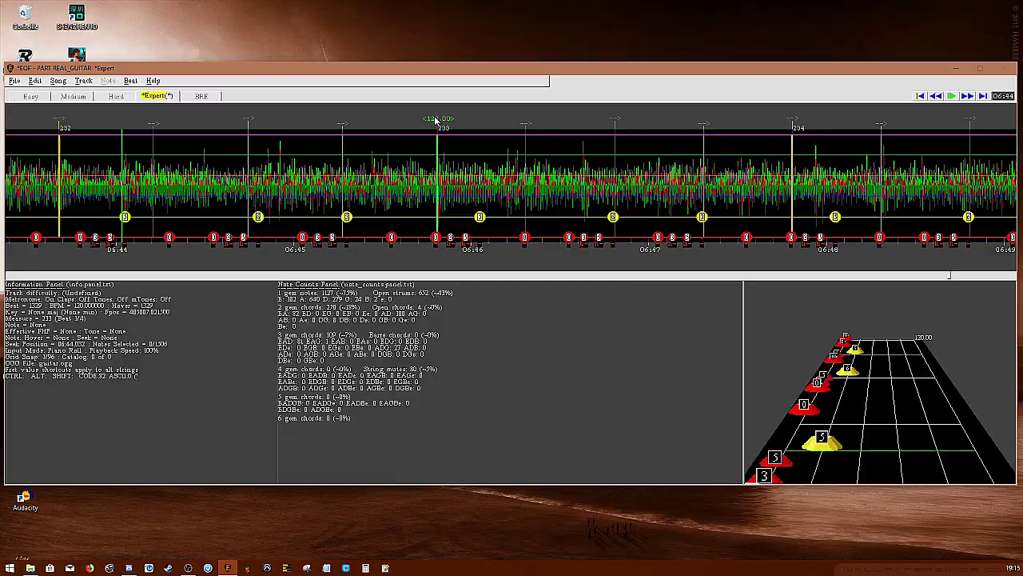
- Play back measures 231 to 235 to check the adjusted beats against the audio
{"action": "key", "text": "Left"}
{"action": "key", "text": "Left"}
{"action": "key", "text": "Left"}
{"action": "key", "text": "Left"}
{"action": "key", "text": "space"}
{"action": "key", "text": "space"}
{"action": "key", "text": "Left"}
{"action": "key", "text": "Left"}
{"action": "key", "text": "space"}
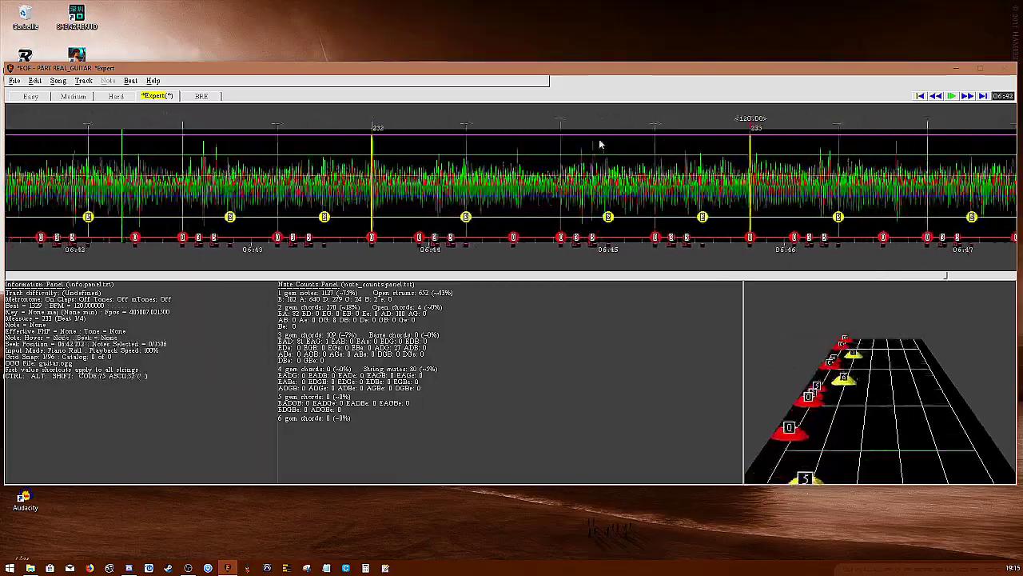
{"action": "key", "text": "space"}
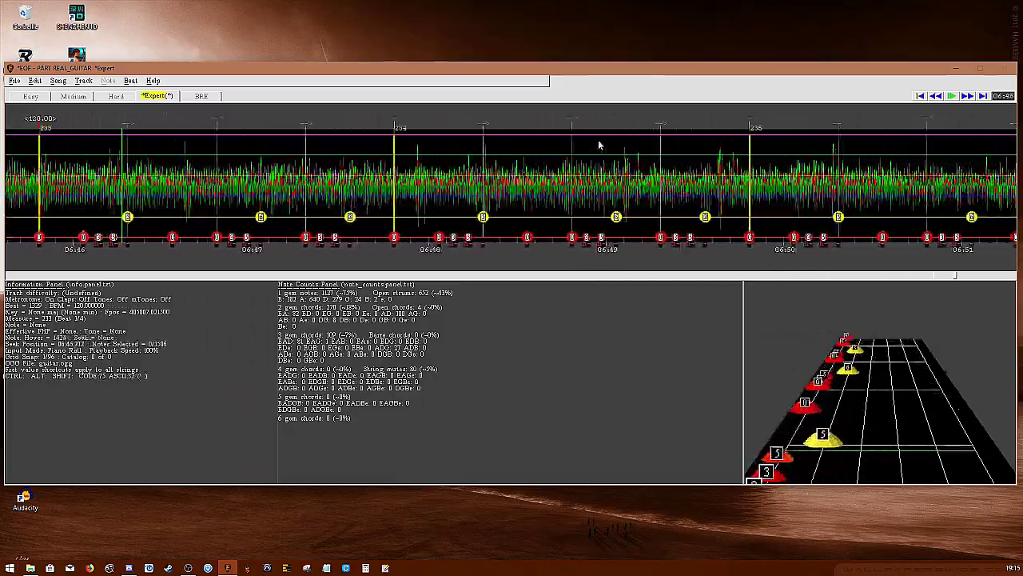
- Move the beat markers at the start of measures 235 and 237 later, to about 6:50.1 and 6:54.3, playing back after each
{"action": "left_click_drag", "start_coordinate": [68, 134], "coordinate": [117, 126]}
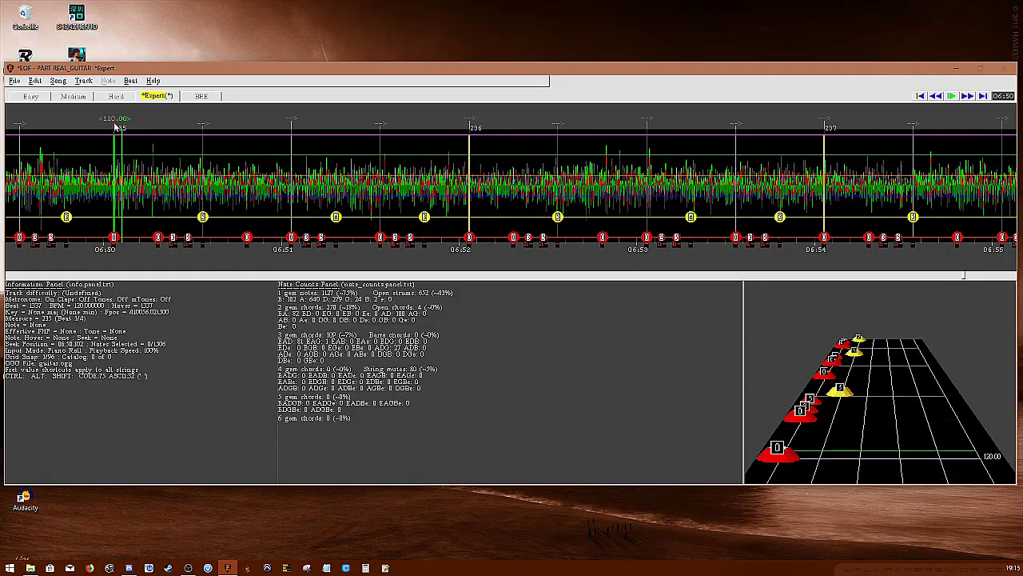
{"action": "scroll", "coordinate": [116, 127], "scroll_direction": "up", "scroll_amount": 10}
{"action": "key", "text": "space"}
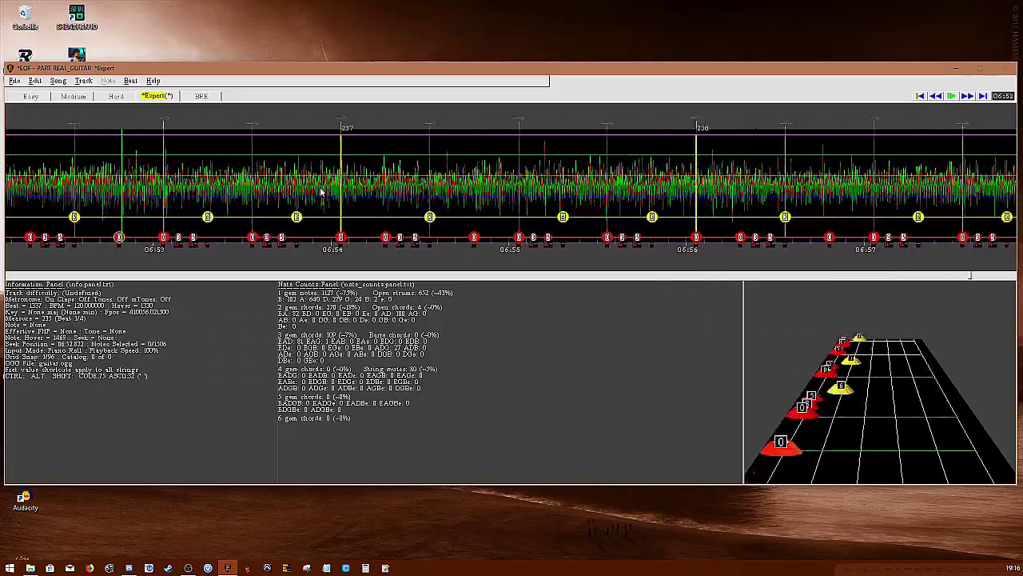
{"action": "key", "text": "space"}
{"action": "left_click_drag", "start_coordinate": [75, 129], "coordinate": [119, 126]}
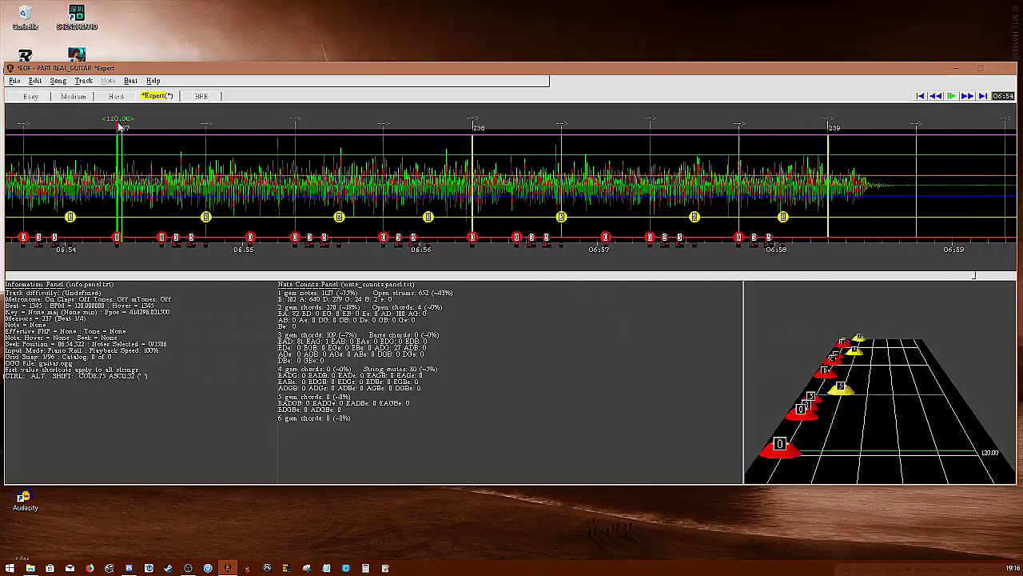
{"action": "scroll", "coordinate": [119, 126], "scroll_direction": "up", "scroll_amount": 5}
{"action": "key", "text": "space"}
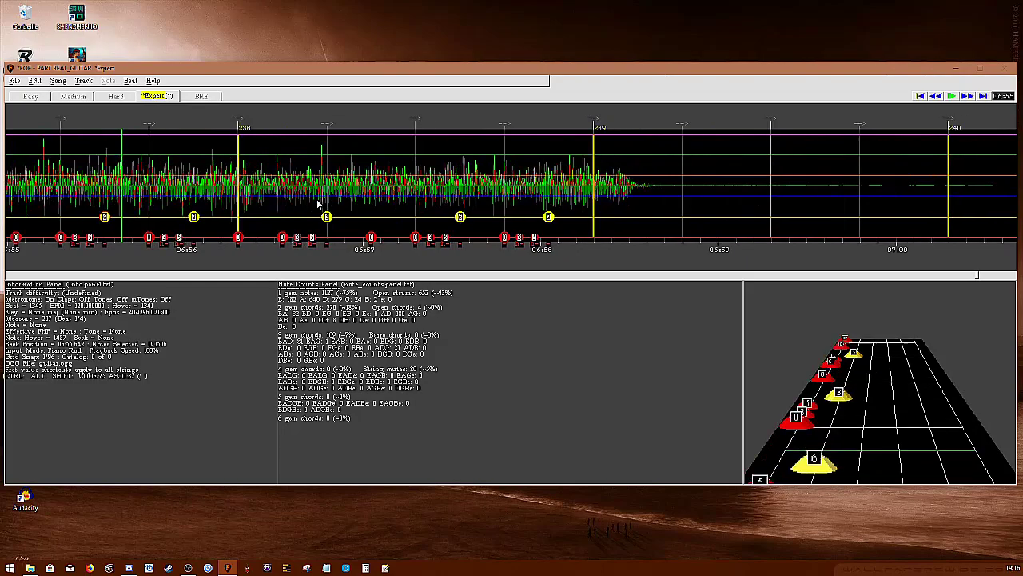
- Move the beat marker at the start of measure 238 slightly later to about 6:56.5 and play back up to it
{"action": "key", "text": "space"}
{"action": "key", "text": "Left"}
{"action": "key", "text": "Right"}
{"action": "key", "text": "Left"}
{"action": "left_click_drag", "start_coordinate": [253, 123], "coordinate": [291, 119]}
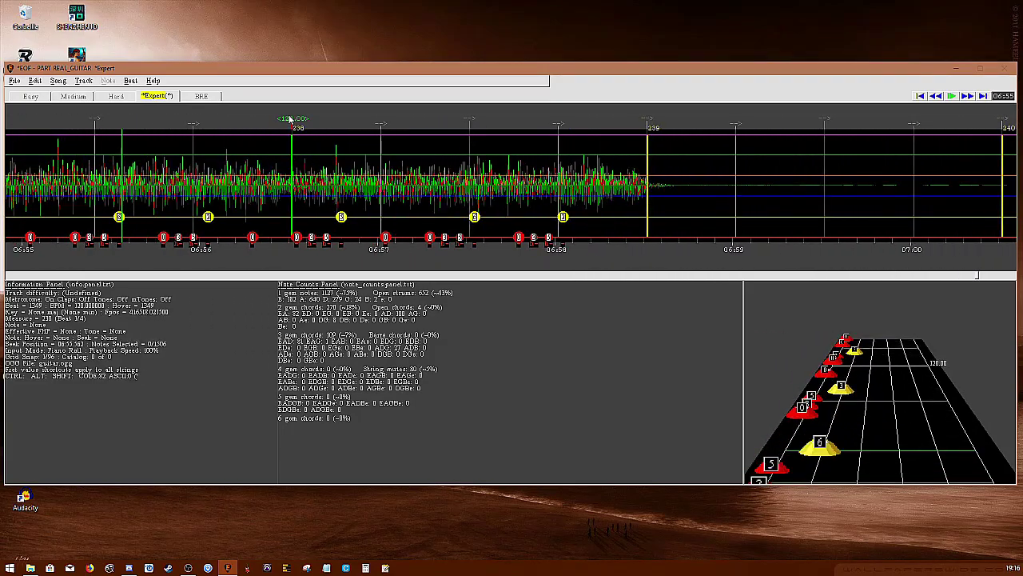
{"action": "key", "text": "Left"}
{"action": "key", "text": "space"}
{"action": "key", "text": "space"}
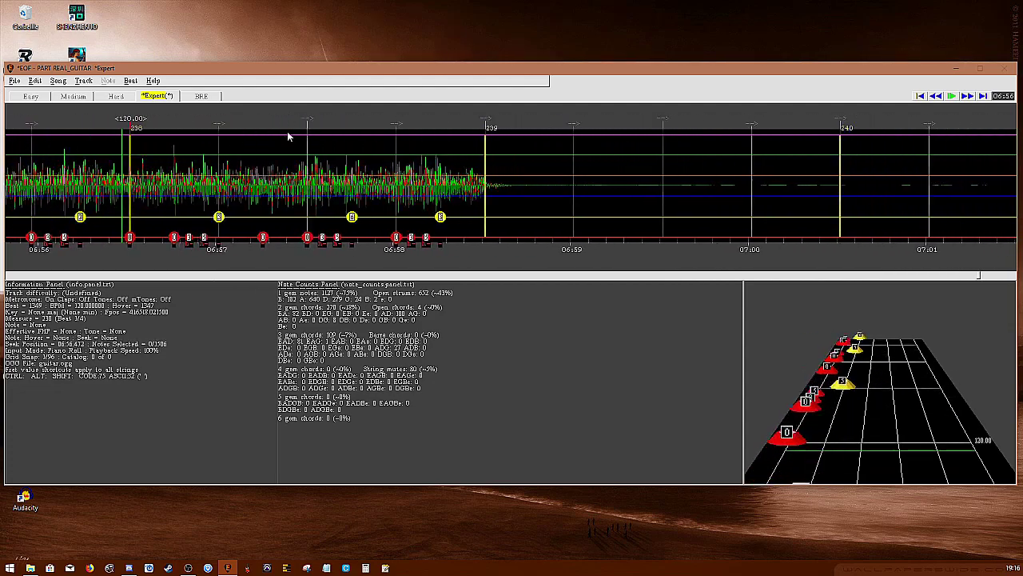
- Set the tempo at the start of measure 238 to 108 BPM and play back the ending
{"action": "key", "text": "space"}
{"action": "left_click", "coordinate": [131, 81]}
{"action": "left_click", "coordinate": [150, 94]}
{"action": "type", "text": "108"}
{"action": "key", "text": "Return"}
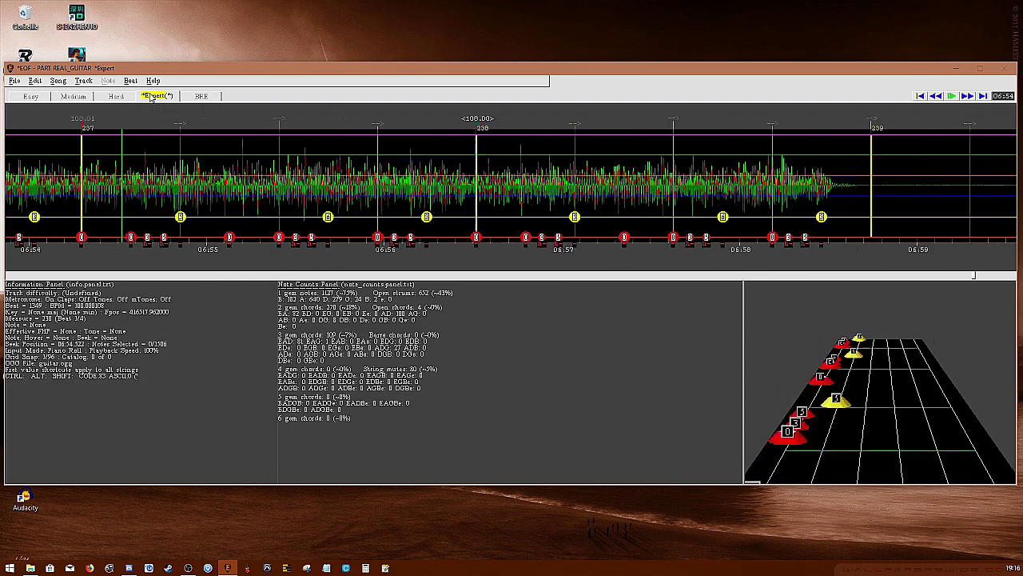
{"action": "key", "text": "space"}
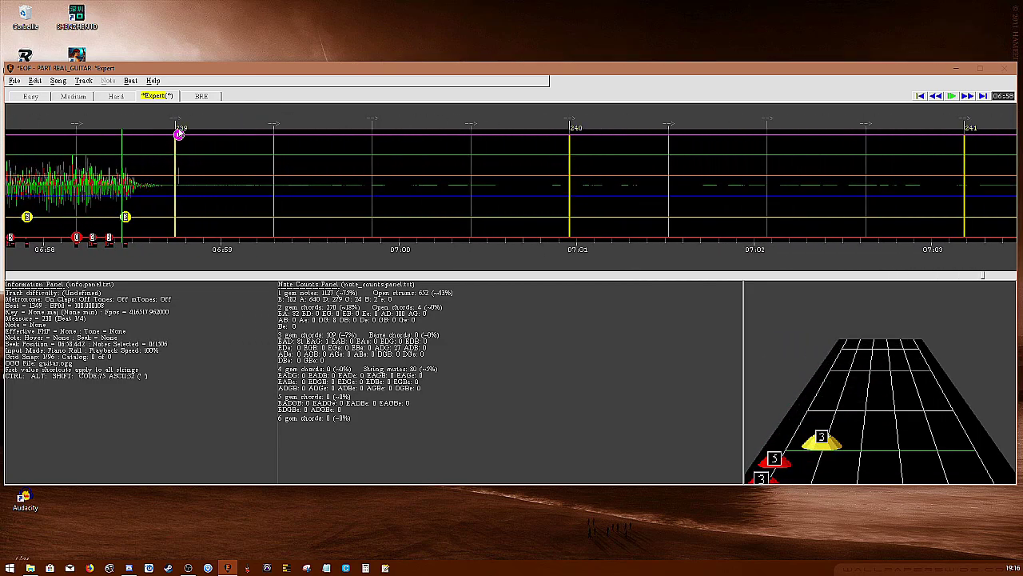
- Move the beat marker at the start of measure 239 slightly earlier to about 6:58.7 and play back measure 238
{"action": "left_click_drag", "start_coordinate": [176, 121], "coordinate": [169, 122]}
{"action": "key", "text": "Left"}
{"action": "key", "text": "space"}
{"action": "key", "text": "space"}
{"action": "key", "text": "space"}
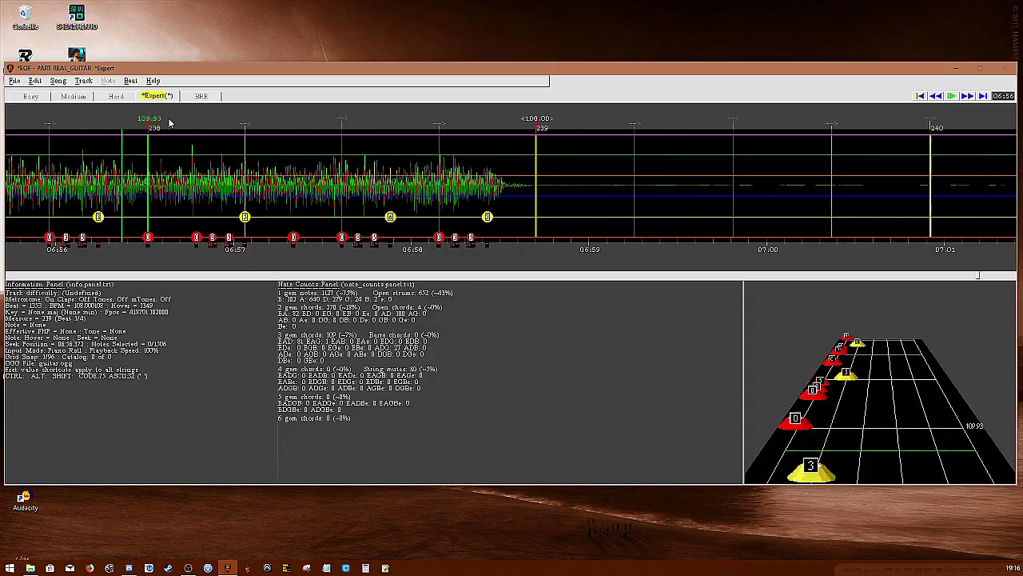
{"action": "key", "text": "space"}
- Play back from measure 237 and move the beat marker at the start of measure 239 earlier to about 6:58.56
{"action": "scroll", "coordinate": [170, 123], "scroll_direction": "up", "scroll_amount": 4}
{"action": "key", "text": "space"}
{"action": "key", "text": "space"}
{"action": "scroll", "coordinate": [170, 123], "scroll_direction": "up", "scroll_amount": 5}
{"action": "key", "text": "space"}
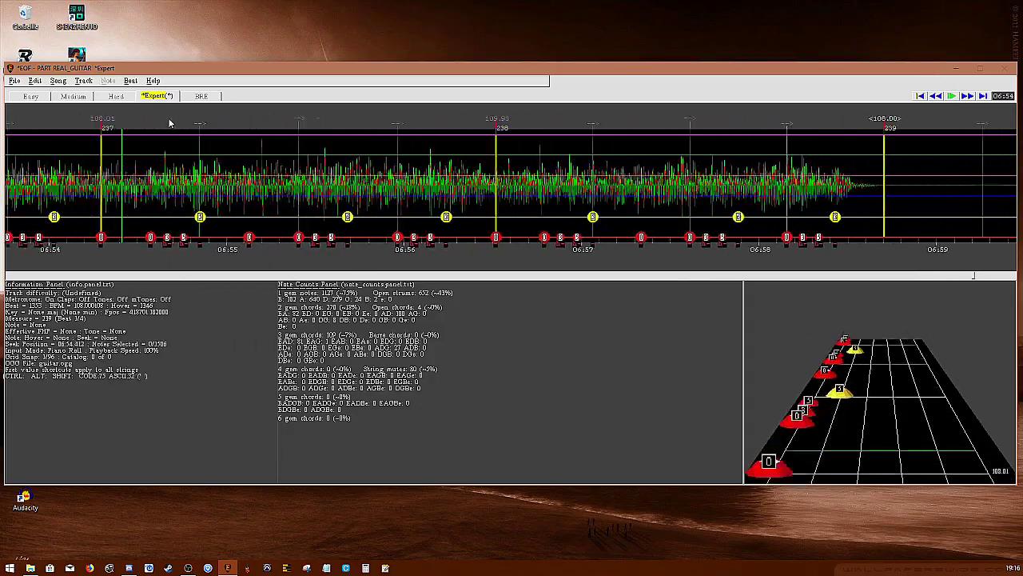
{"action": "key", "text": "space"}
{"action": "left_click_drag", "start_coordinate": [133, 121], "coordinate": [120, 121]}
{"action": "scroll", "coordinate": [119, 120], "scroll_direction": "up", "scroll_amount": 6}
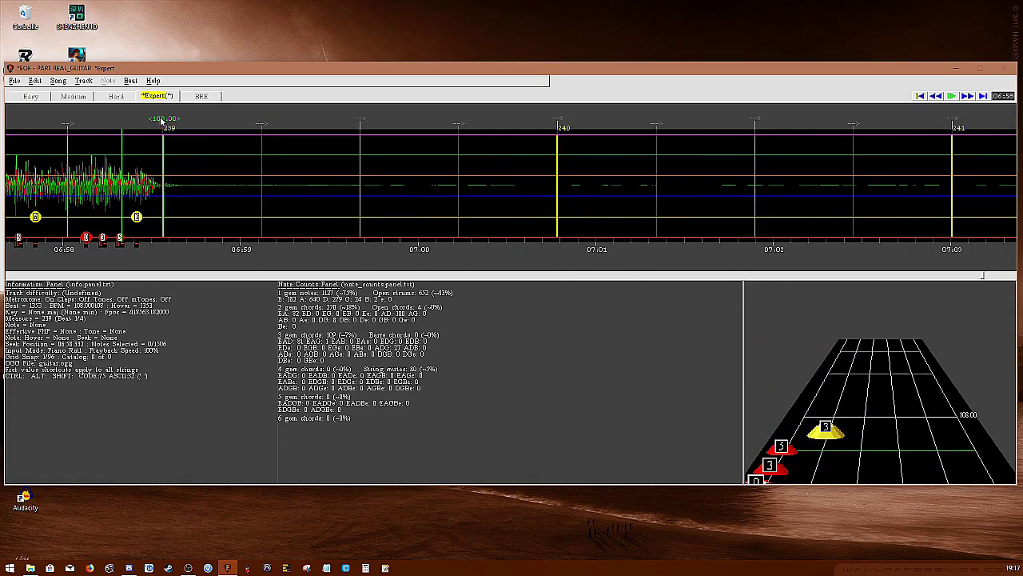
- Fine-tune the beat marker at the start of measure 239 to about 6:58.55 and play back the final notes
{"action": "key", "text": "space"}
{"action": "key", "text": "space"}
{"action": "key", "text": "space"}
{"action": "key", "text": "space"}
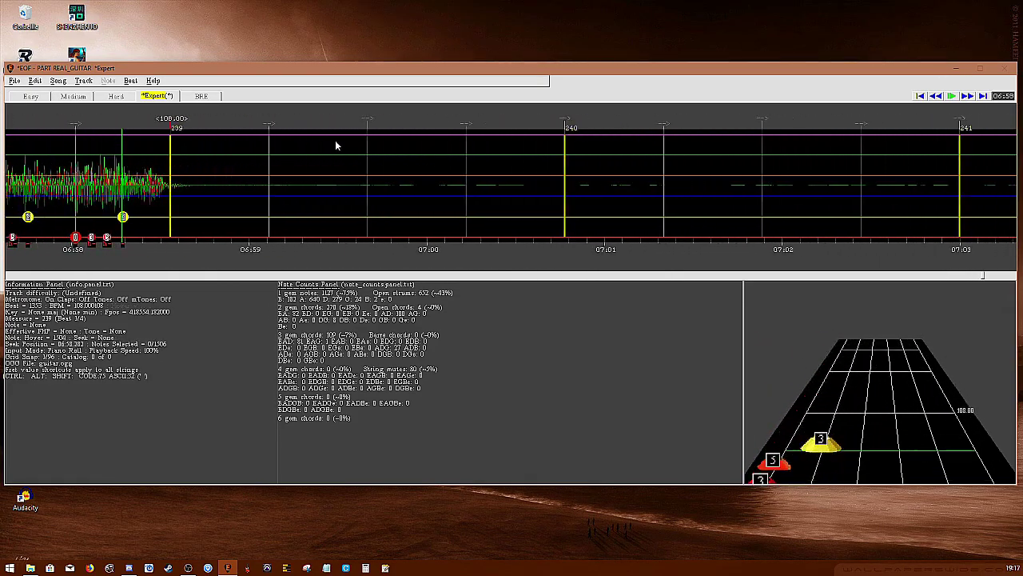
{"action": "key", "text": "space"}
{"action": "key", "text": "space"}
{"action": "key", "text": "space"}
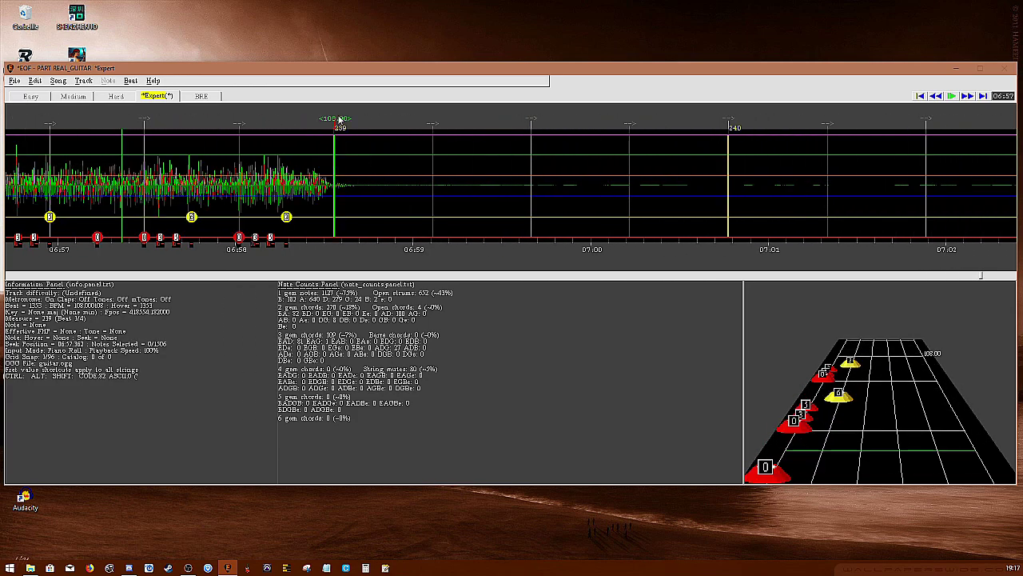
- Move the beat marker at the start of measure 238 slightly earlier to about 6:56.4
{"action": "key", "text": "Left"}
{"action": "left_click_drag", "start_coordinate": [670, 119], "coordinate": [661, 119]}
{"action": "left_click_drag", "start_coordinate": [295, 125], "coordinate": [292, 124]}
{"action": "key", "text": "Left"}
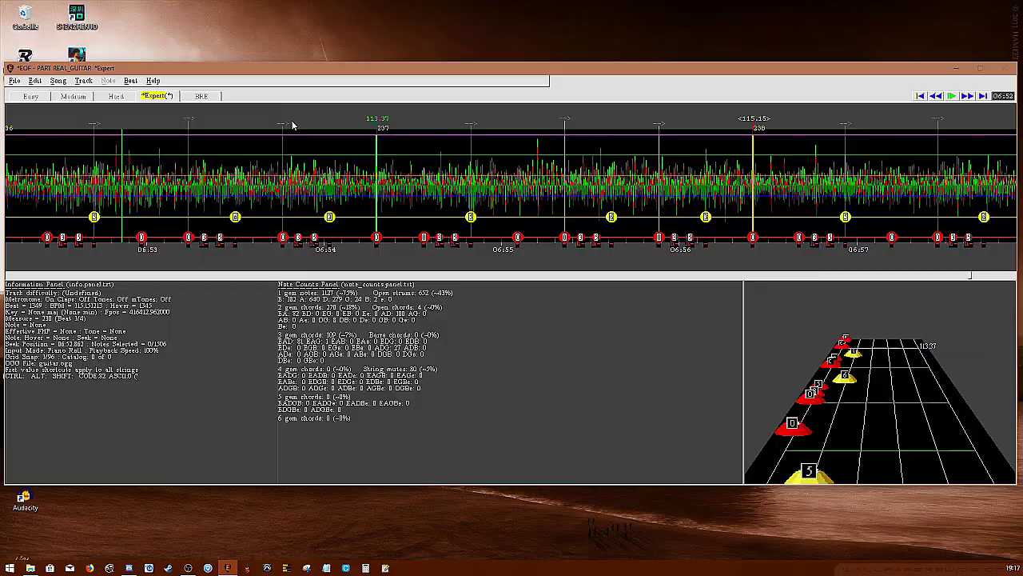
- Play back the outro from measure 231 to the end to check the beat and note alignment
{"action": "key", "text": "Right"}
{"action": "key", "text": "Right"}
{"action": "key", "text": "Right"}
{"action": "key", "text": "Right"}
{"action": "key", "text": "Right"}
{"action": "key", "text": "Right"}
{"action": "key", "text": "Right"}
{"action": "key", "text": "Right"}
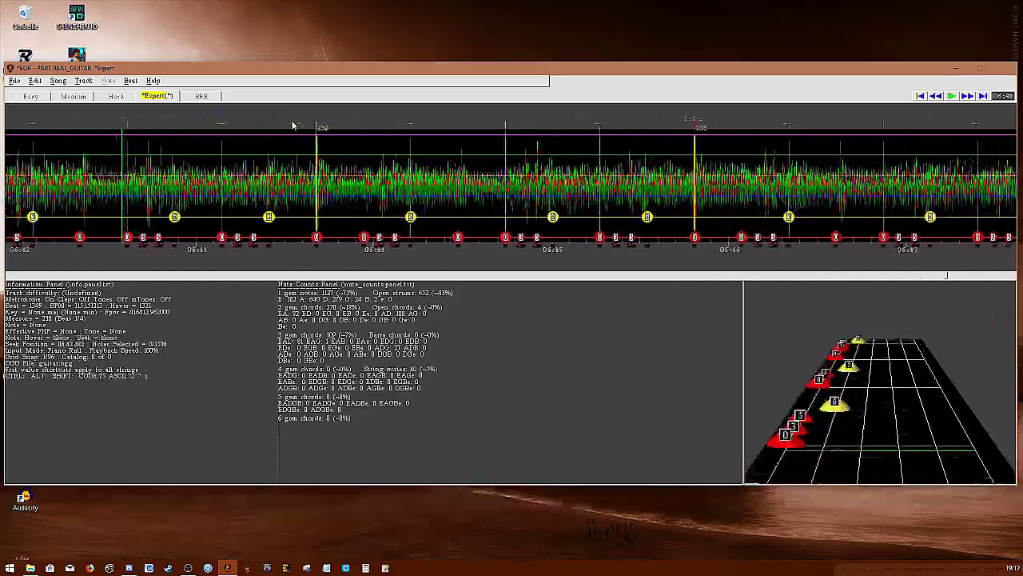
{"action": "key", "text": "Right"}
{"action": "key", "text": "Right"}
{"action": "key", "text": "Right"}
{"action": "key", "text": "Right"}
{"action": "key", "text": "Right"}
{"action": "key", "text": "Right"}
{"action": "key", "text": "Right"}
{"action": "key", "text": "Right"}
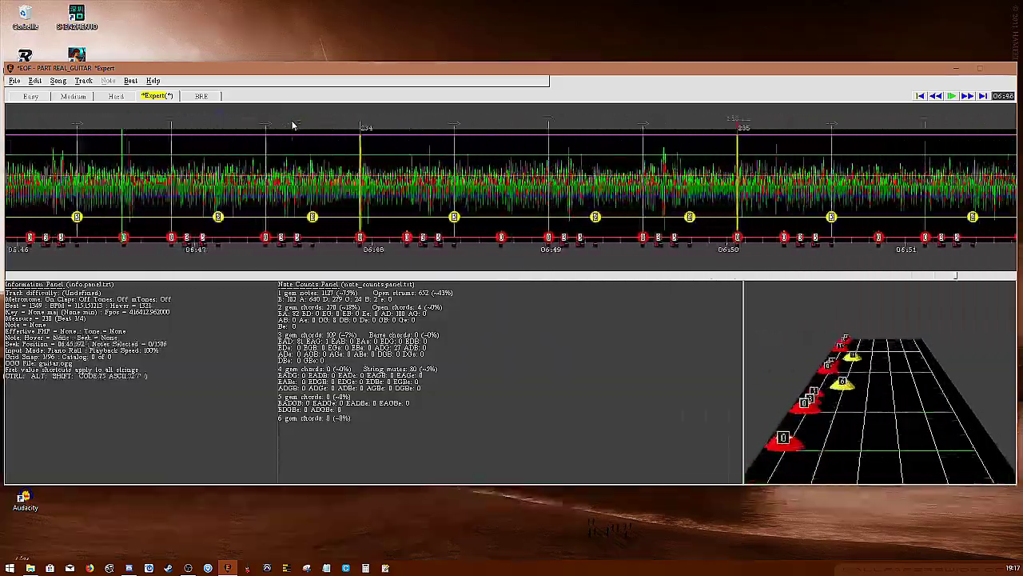
{"action": "key", "text": "Right"}
{"action": "key", "text": "Right"}
{"action": "key", "text": "Right"}
{"action": "key", "text": "Right"}
{"action": "key", "text": "Right"}
{"action": "key", "text": "Right"}
{"action": "key", "text": "Right"}
{"action": "key", "text": "Right"}
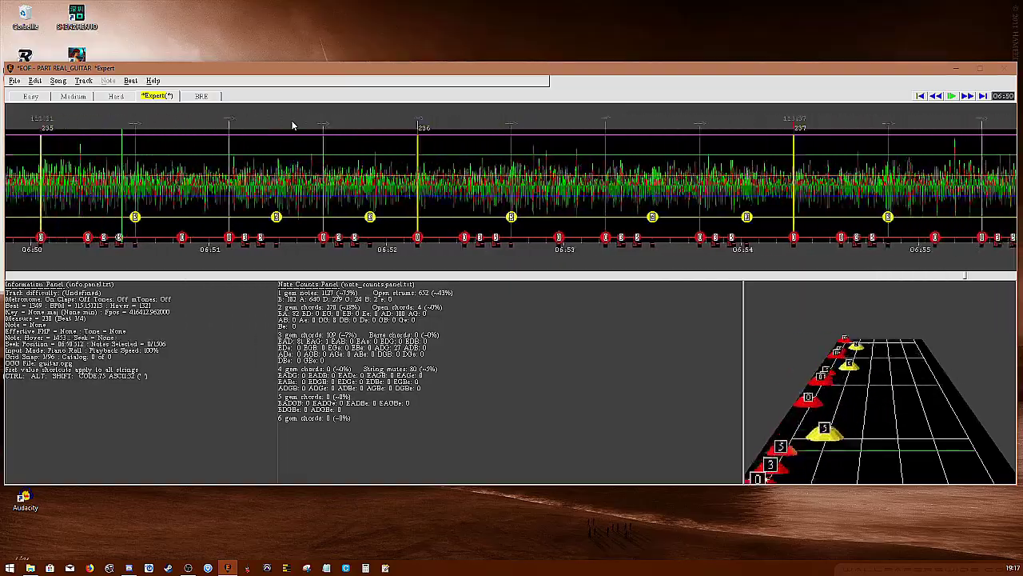
{"action": "key", "text": "Right"}
{"action": "key", "text": "Right"}
{"action": "key", "text": "Right"}
{"action": "key", "text": "Right"}
{"action": "key", "text": "Right"}
{"action": "key", "text": "Right"}
{"action": "key", "text": "Right"}
{"action": "key", "text": "Right"}
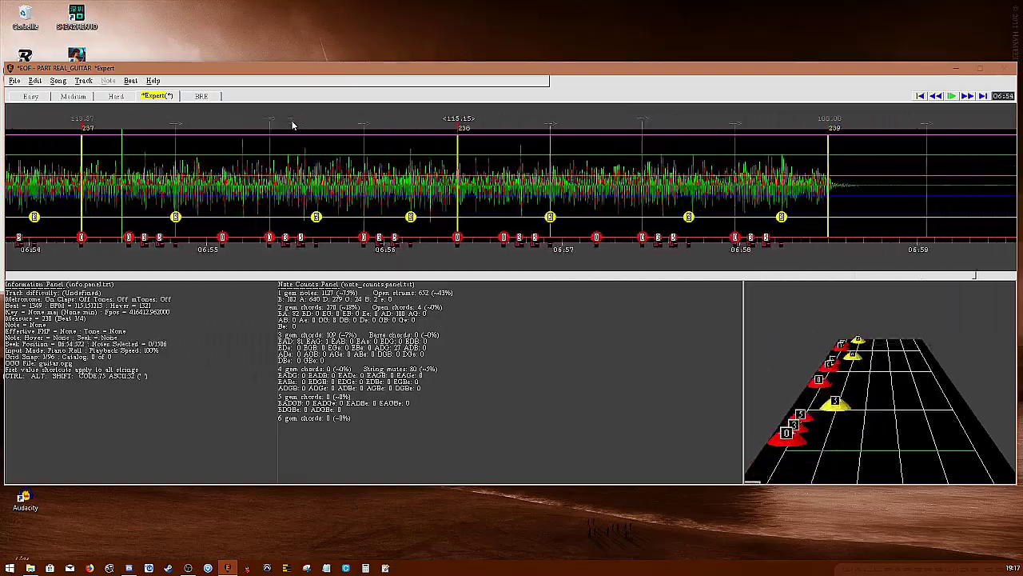
{"action": "key", "text": "space"}
- Return to the first note of the chart, turn the metronome off and claps on, and start playback
{"action": "key", "text": "Left"}
{"action": "key", "text": "Left"}
{"action": "key", "text": "Left"}
{"action": "key", "text": "Left"}
{"action": "key", "text": "Left"}
{"action": "key", "text": "Left"}
{"action": "key", "text": "ctrl+Home"}
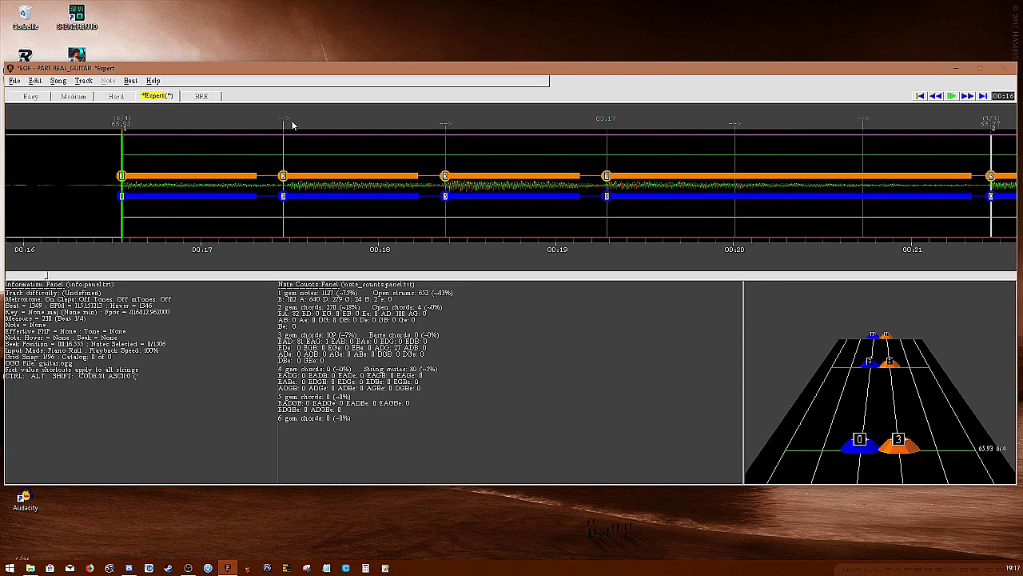
{"action": "key", "text": "Left"}
{"action": "key", "text": "c"}
{"action": "key", "text": "m"}
{"action": "key", "text": "space"}
- Play the whole chart through to the end with claps on to check the notes against the audio
{"action": "key", "text": "Right"}
{"action": "key", "text": "Right"}
{"action": "key", "text": "Right"}
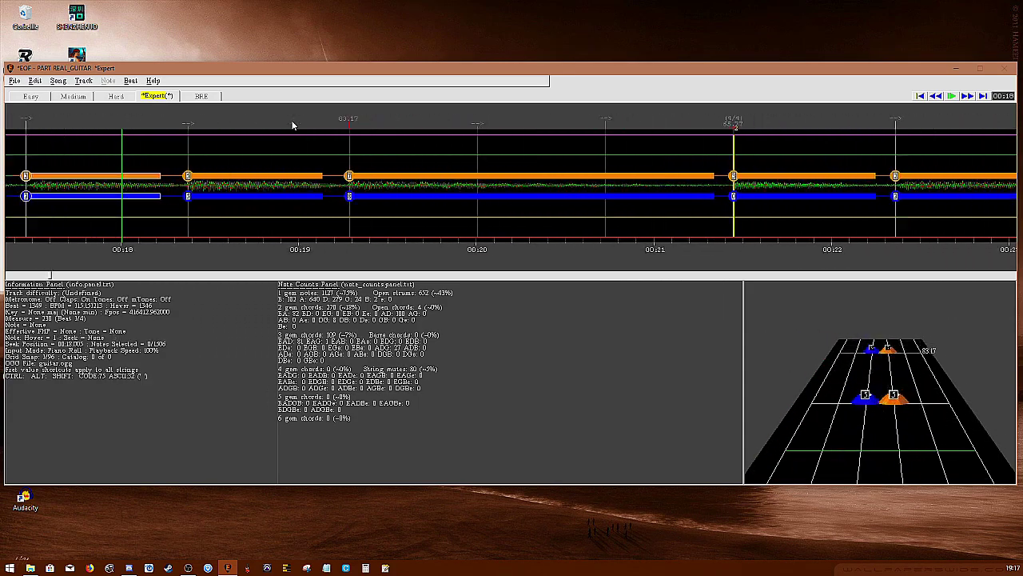
{"action": "key", "text": "Right"}
{"action": "key", "text": "Right"}
{"action": "key", "text": "Right"}
{"action": "key", "text": "Right"}
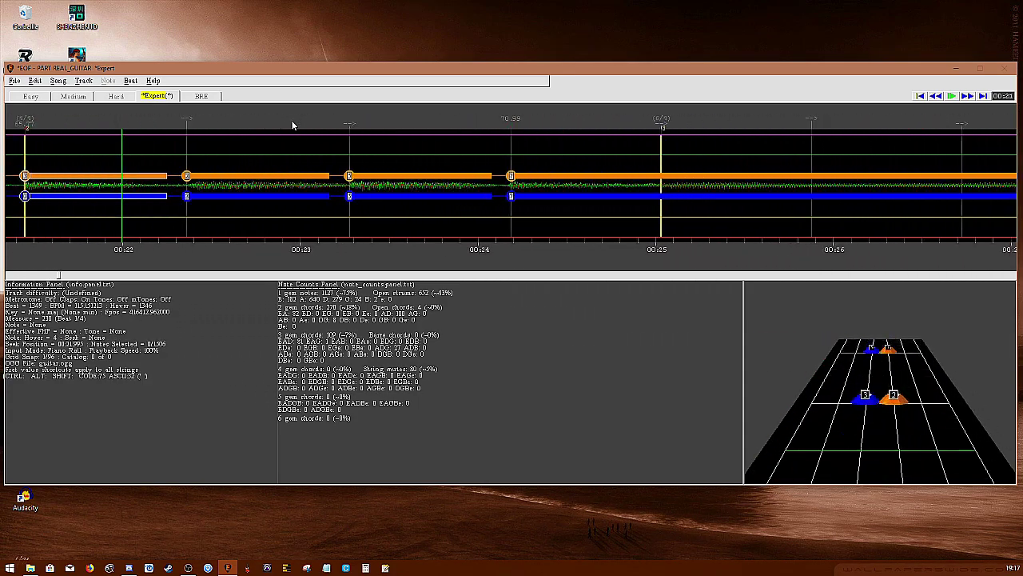
{"action": "key", "text": "Right"}
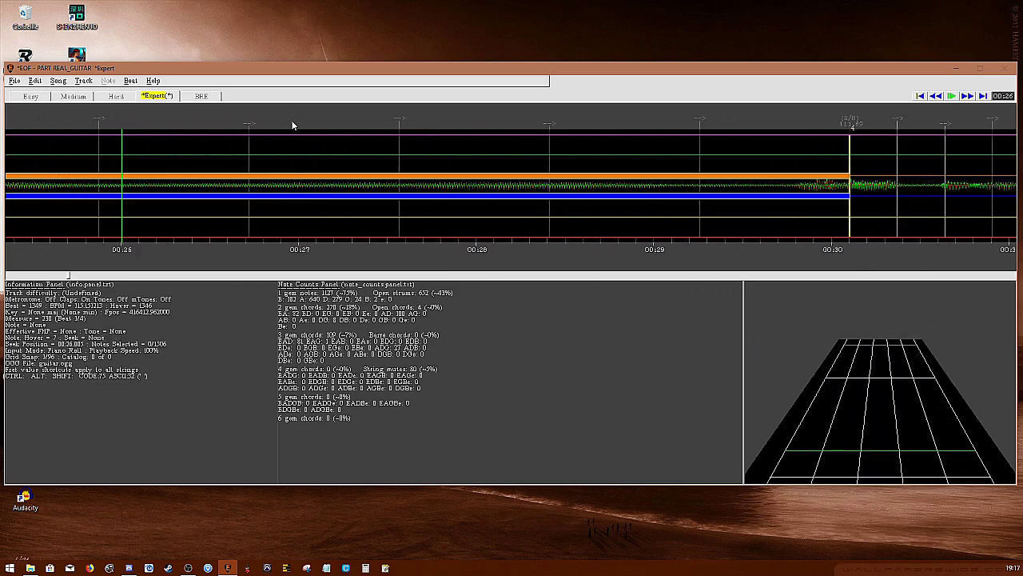
{"action": "key", "text": "Right"}
{"action": "key", "text": "Right"}
{"action": "key", "text": "Right"}
{"action": "key", "text": "Right"}
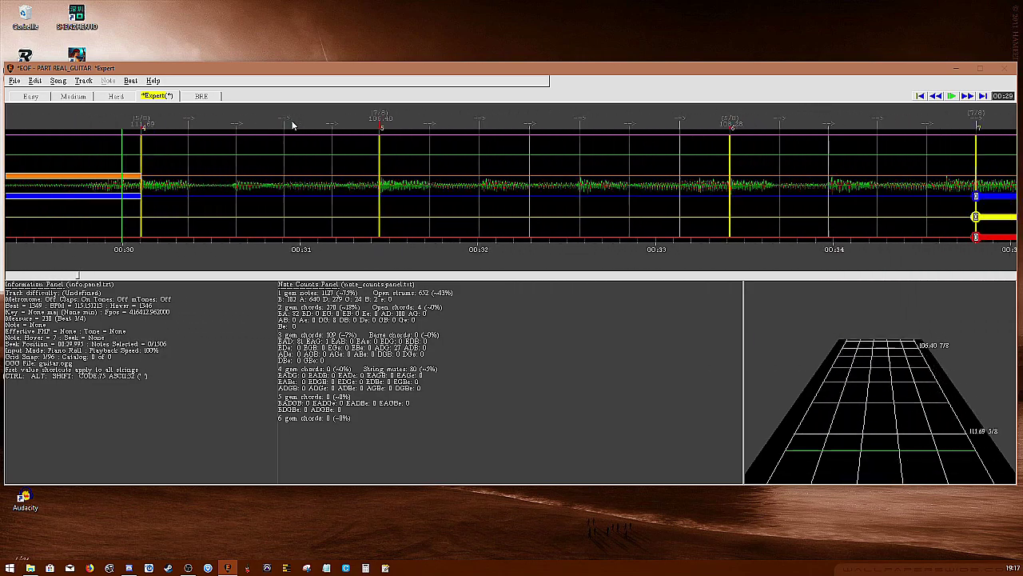
{"action": "key", "text": "Right"}
{"action": "key", "text": "Right"}
{"action": "key", "text": "Right"}
{"action": "key", "text": "Right"}
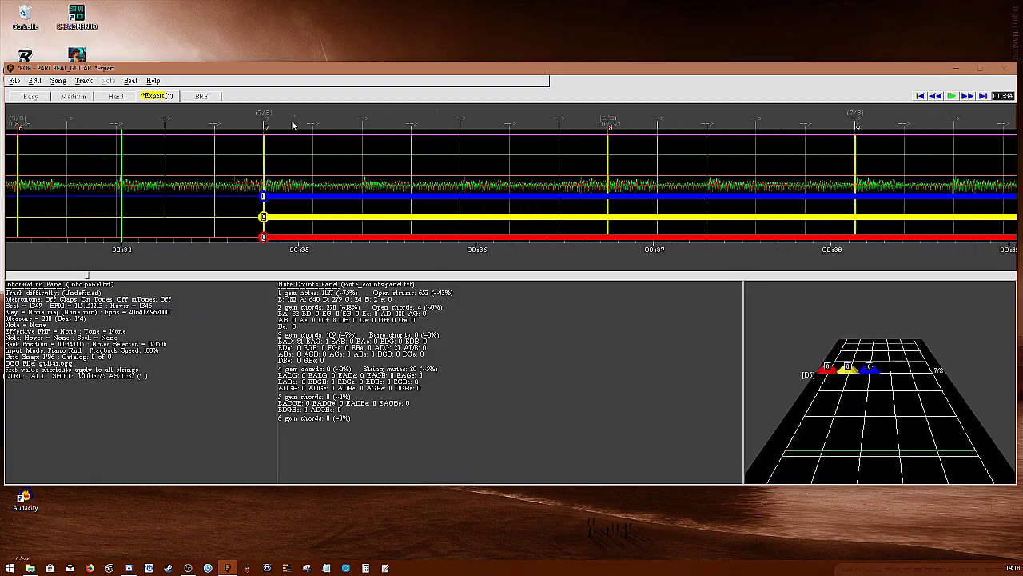
{"action": "key", "text": "Right"}
{"action": "key", "text": "Right"}
{"action": "key", "text": "Right"}
{"action": "key", "text": "Right"}
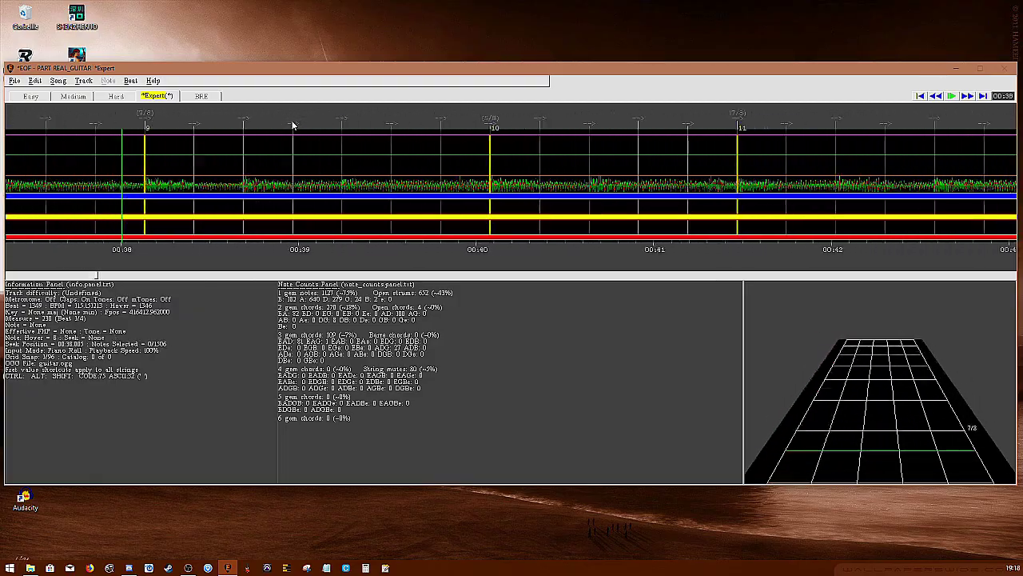
{"action": "key", "text": "Right"}
{"action": "key", "text": "Right"}
{"action": "key", "text": "Right"}
{"action": "key", "text": "Right"}
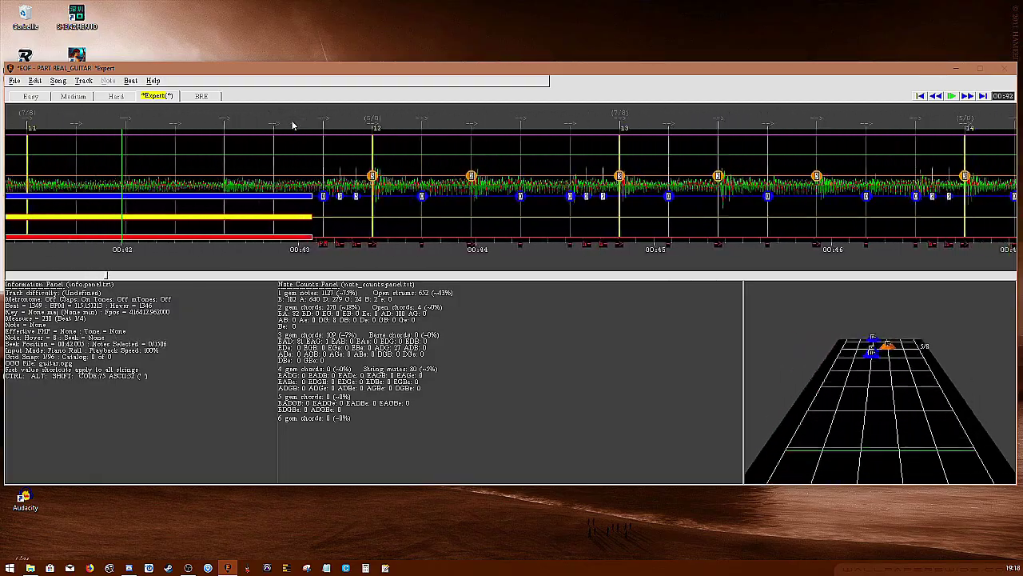
{"action": "key", "text": "Right"}
{"action": "key", "text": "Right"}
{"action": "key", "text": "Right"}
{"action": "key", "text": "Right"}
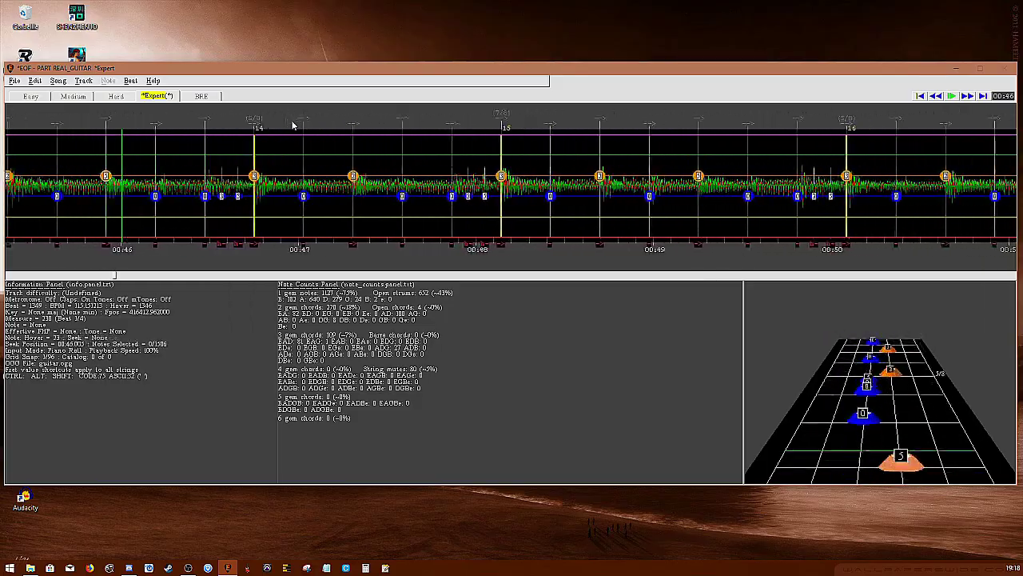
{"action": "key", "text": "Right"}
{"action": "key", "text": "Right"}
{"action": "key", "text": "Right"}
{"action": "key", "text": "Right"}
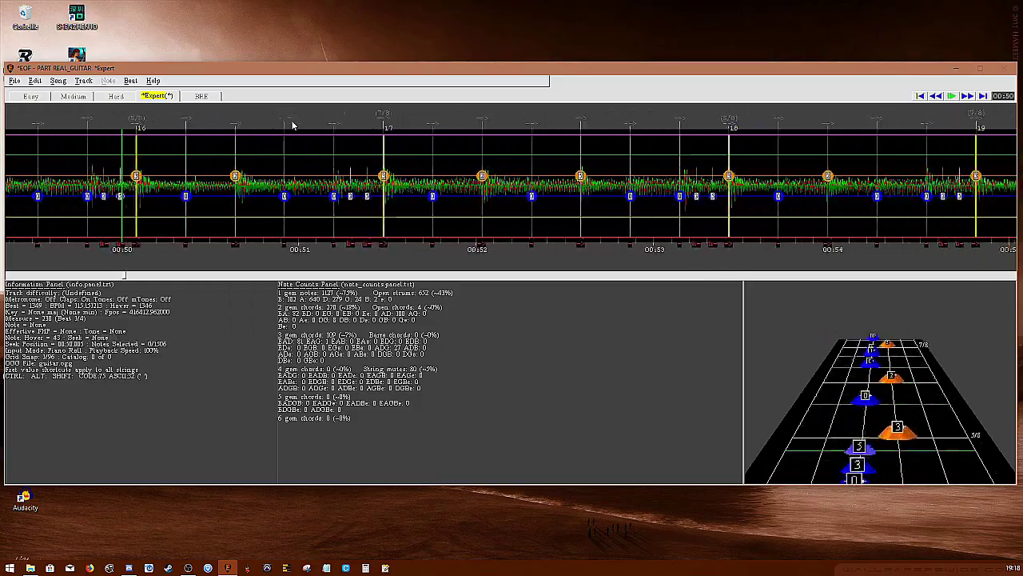
{"action": "key", "text": "Right"}
{"action": "key", "text": "Right"}
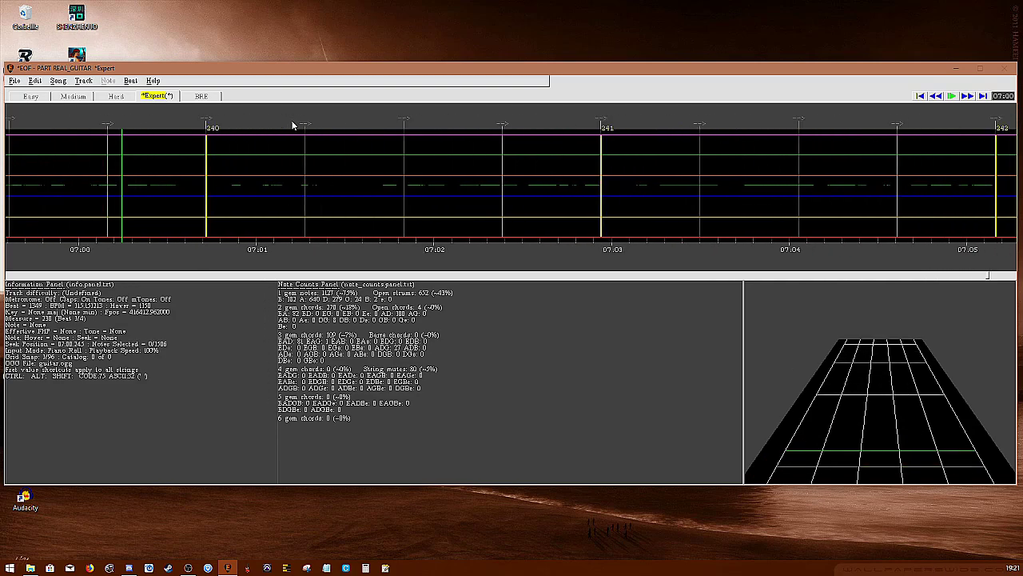
- Save the synced chart
{"action": "key", "text": "ctrl+s"}
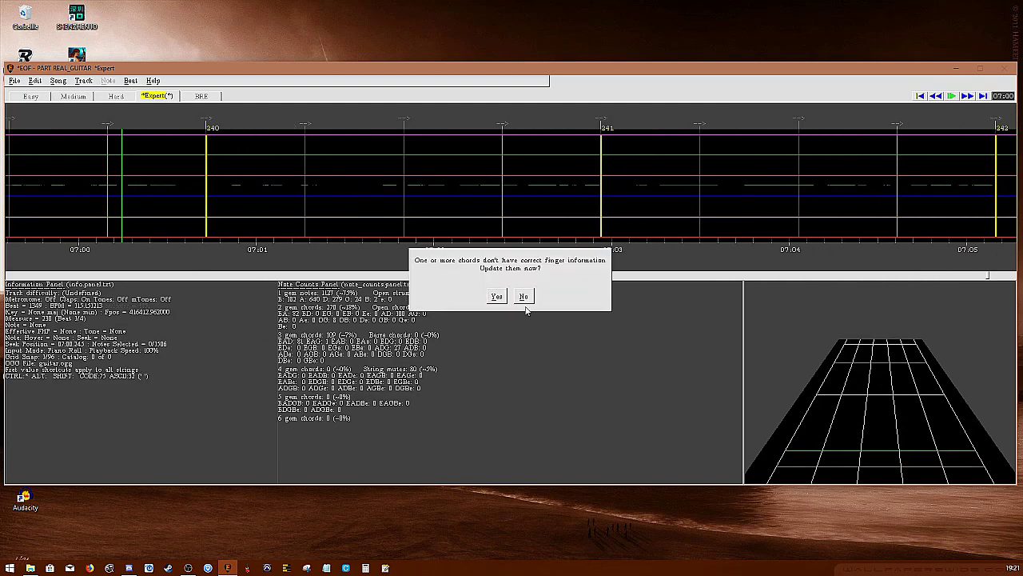